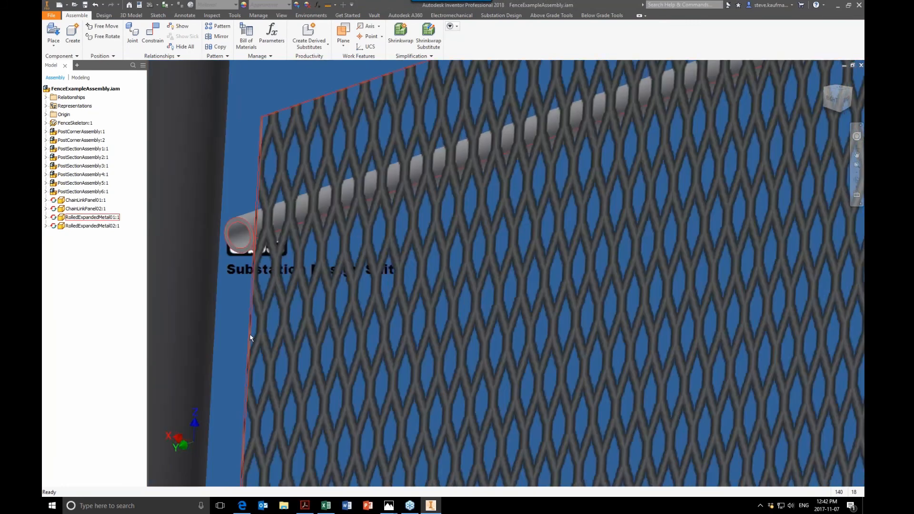
- Examine the expanded metal mesh and the chain link panels on the existing fence runs up close
{"action": "scroll", "coordinate": [453, 339], "scroll_direction": "down", "scroll_amount": 10}
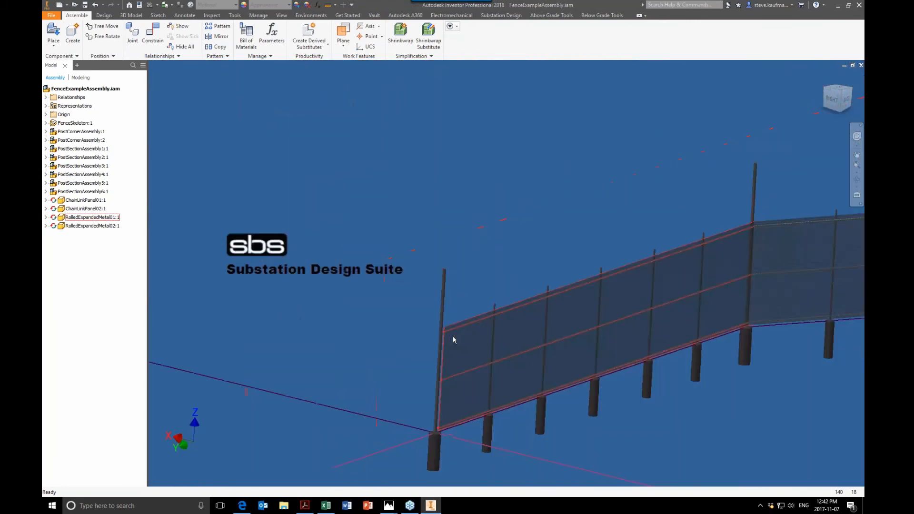
{"action": "scroll", "coordinate": [442, 343], "scroll_direction": "down", "scroll_amount": 5}
{"action": "scroll", "coordinate": [759, 243], "scroll_direction": "up", "scroll_amount": 10}
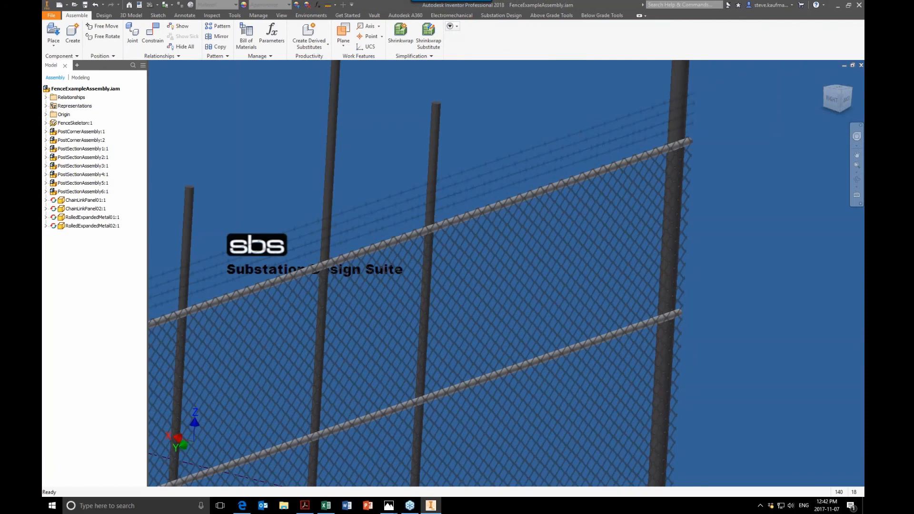
{"action": "scroll", "coordinate": [720, 190], "scroll_direction": "up", "scroll_amount": 5}
{"action": "scroll", "coordinate": [721, 190], "scroll_direction": "down", "scroll_amount": 9}
{"action": "scroll", "coordinate": [721, 192], "scroll_direction": "down", "scroll_amount": 3}
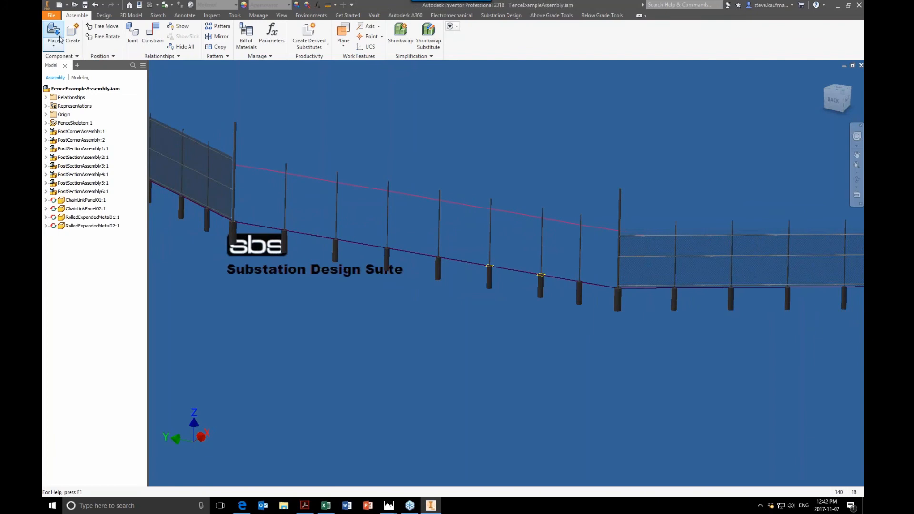
- Place one instance of ChainLinkPanel03.ipt in the fence assembly, below the open run of posts
{"action": "left_click", "coordinate": [54, 33]}
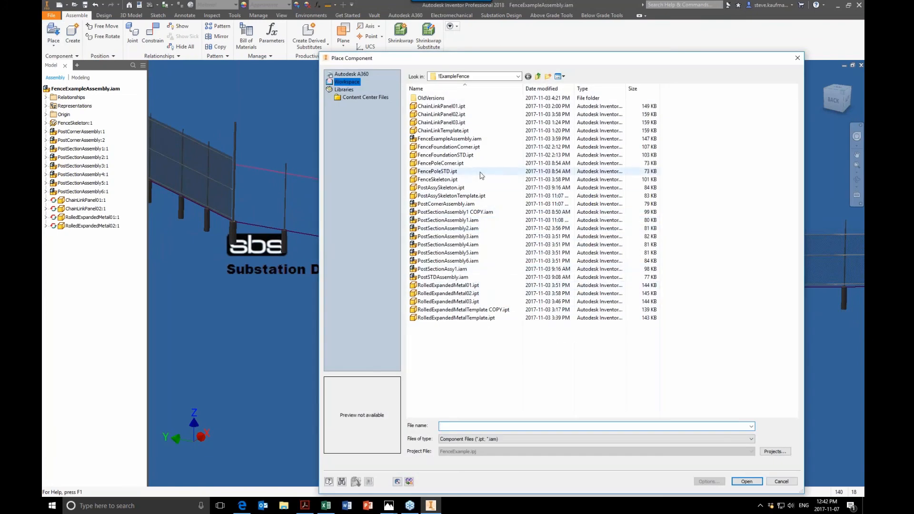
{"action": "left_click", "coordinate": [464, 122]}
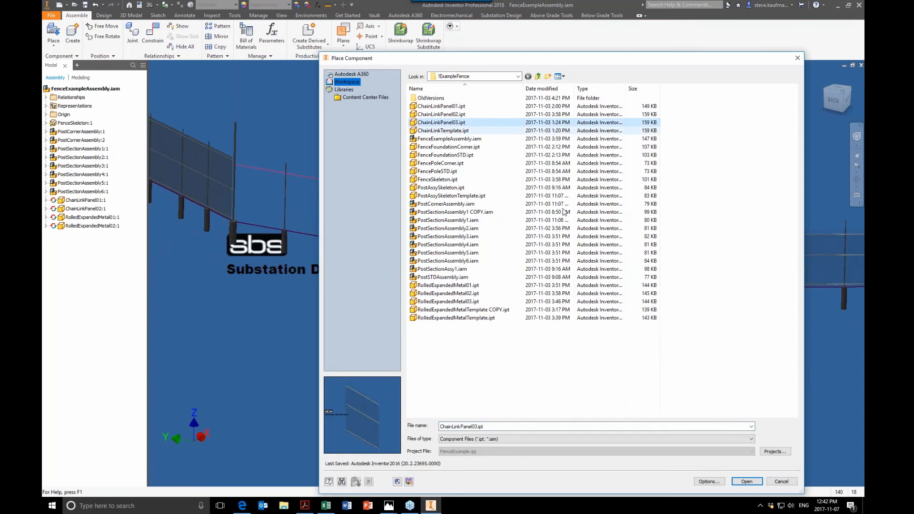
{"action": "left_click", "coordinate": [746, 481]}
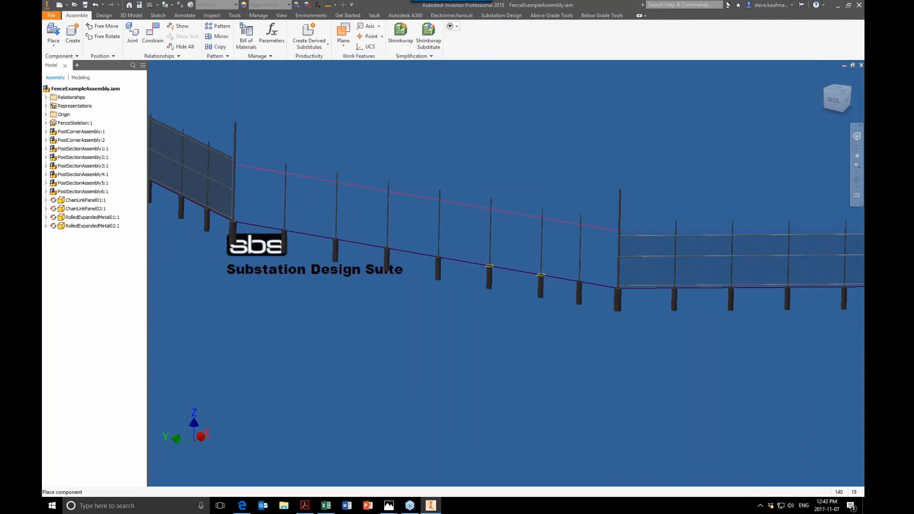
{"action": "left_click", "coordinate": [551, 291]}
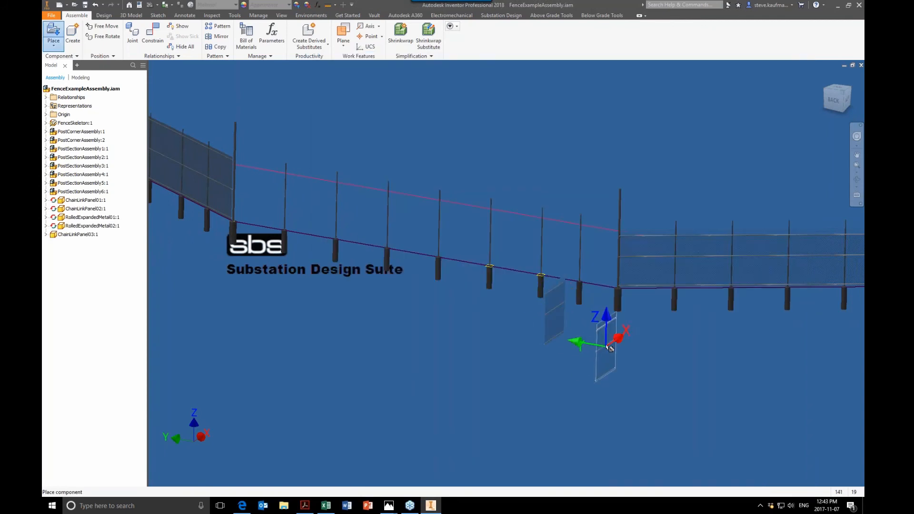
{"action": "right_click", "coordinate": [649, 344]}
{"action": "left_click", "coordinate": [656, 344]}
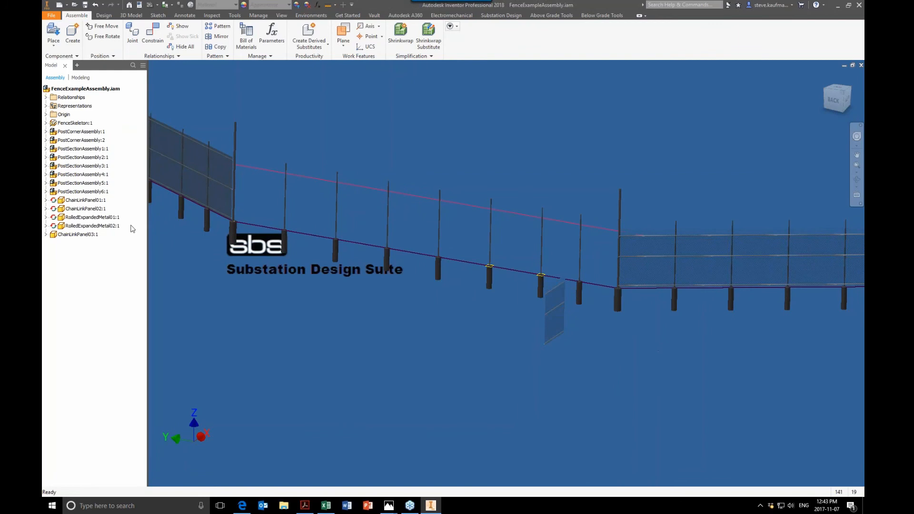
- Make the newly placed ChainLinkPanel03 component adaptive in the assembly
{"action": "left_click", "coordinate": [46, 234]}
{"action": "left_click", "coordinate": [81, 234]}
{"action": "right_click", "coordinate": [82, 235]}
{"action": "key", "text": "Escape"}
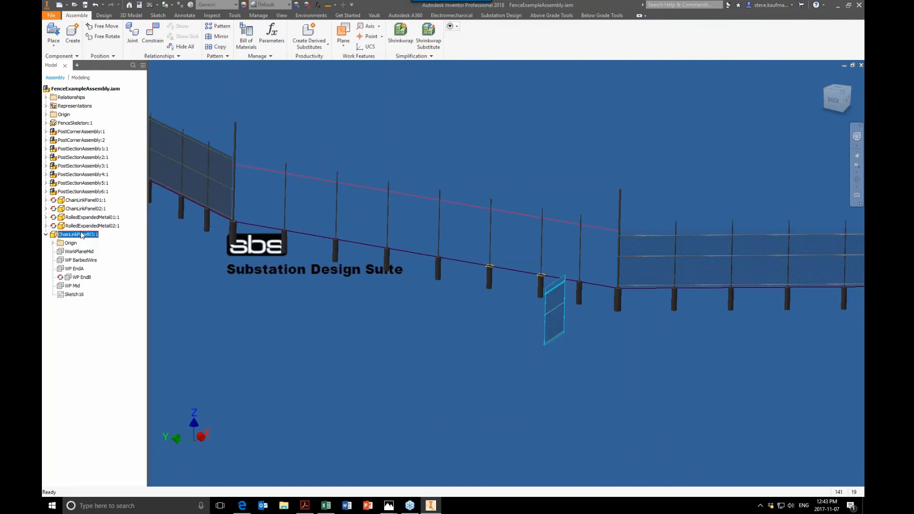
{"action": "right_click", "coordinate": [82, 235]}
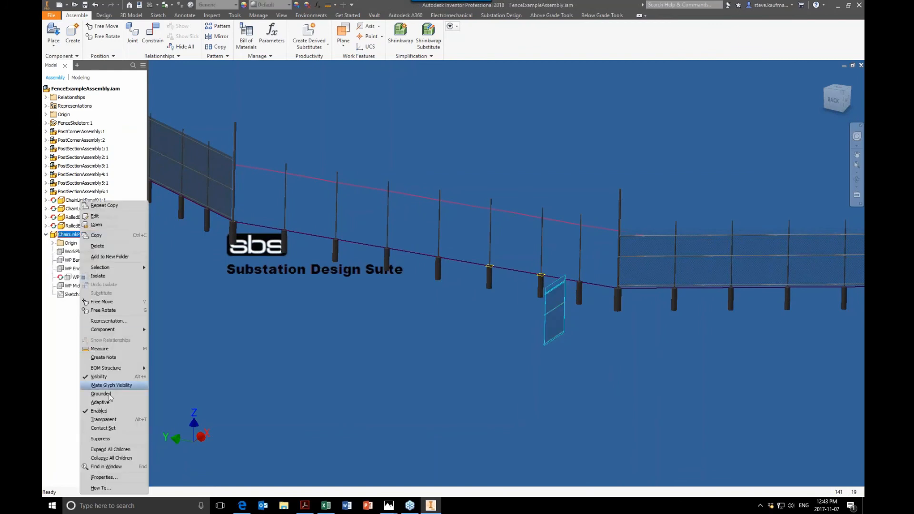
{"action": "left_click", "coordinate": [98, 403]}
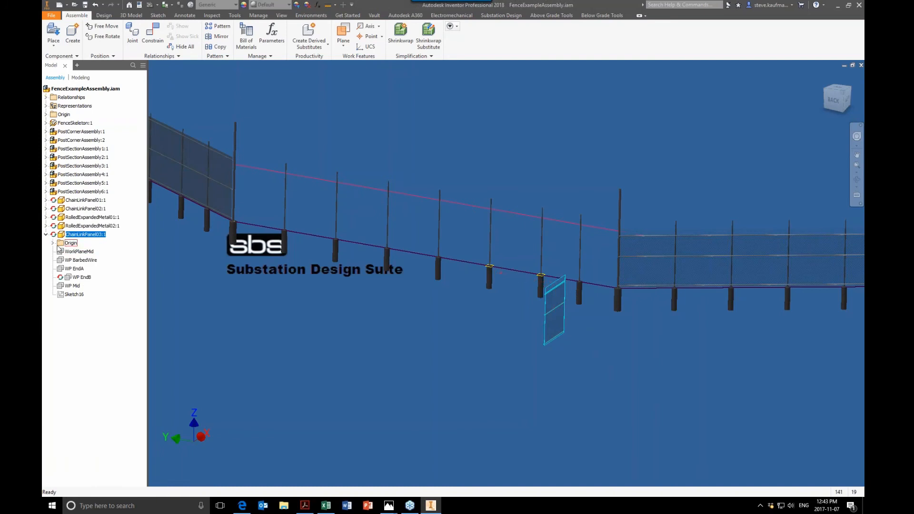
- Expand the new chain link panel's origin features and move the panel beside the corner post at the start of the open run
{"action": "left_click", "coordinate": [53, 243]}
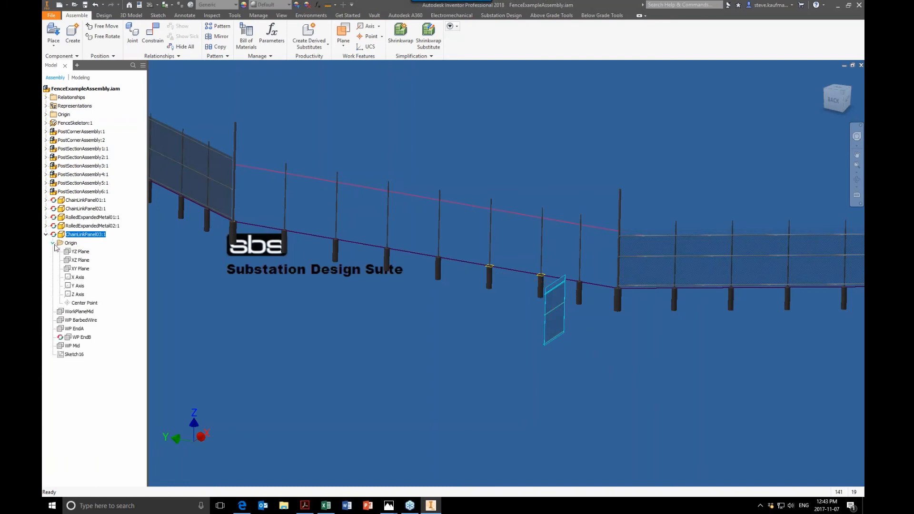
{"action": "left_click", "coordinate": [80, 295]}
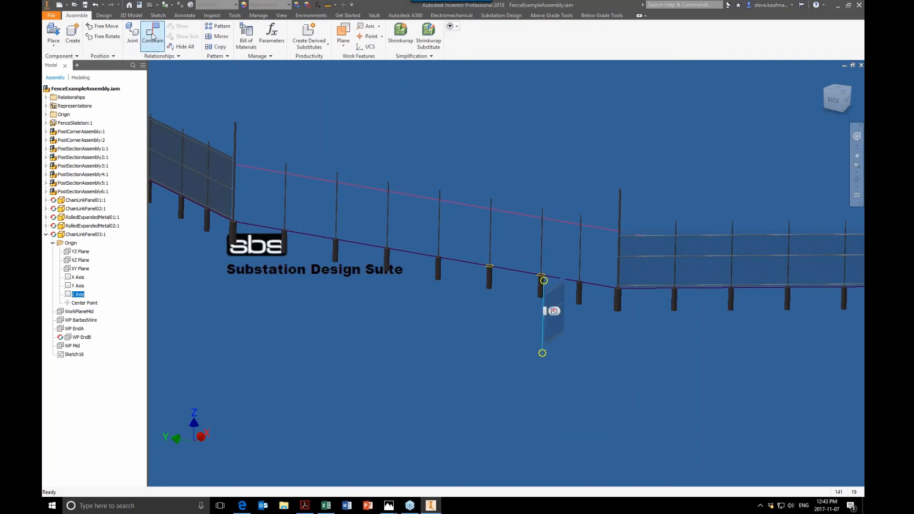
{"action": "left_click", "coordinate": [455, 378]}
{"action": "scroll", "coordinate": [556, 282], "scroll_direction": "up", "scroll_amount": 5}
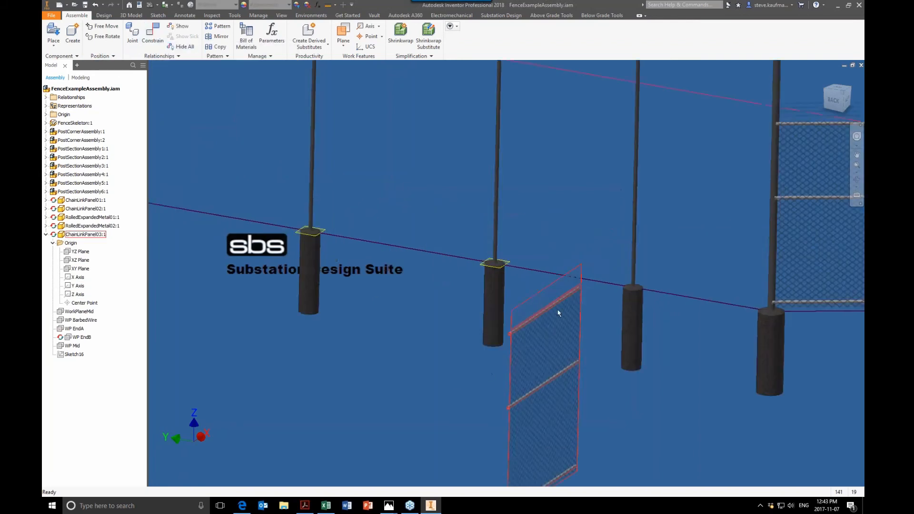
{"action": "scroll", "coordinate": [536, 361], "scroll_direction": "down", "scroll_amount": 6}
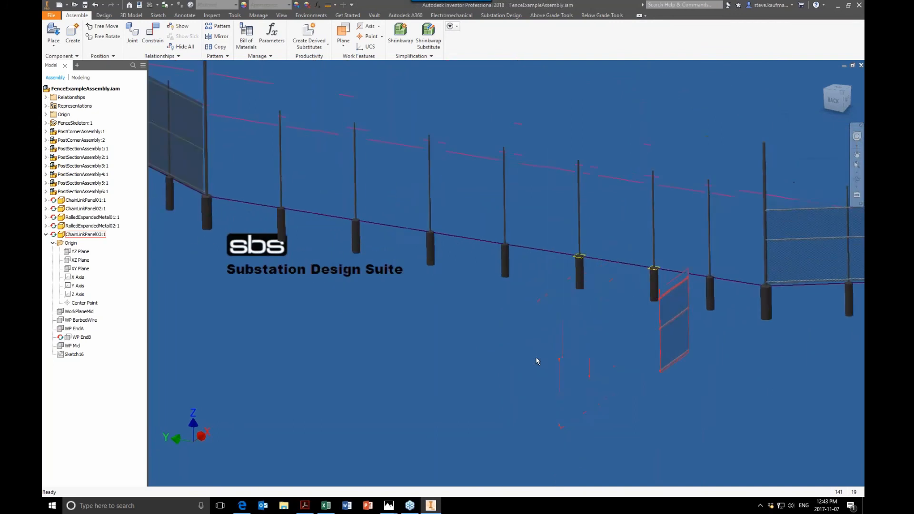
{"action": "left_click_drag", "start_coordinate": [757, 342], "coordinate": [338, 224]}
{"action": "left_click", "coordinate": [286, 338]}
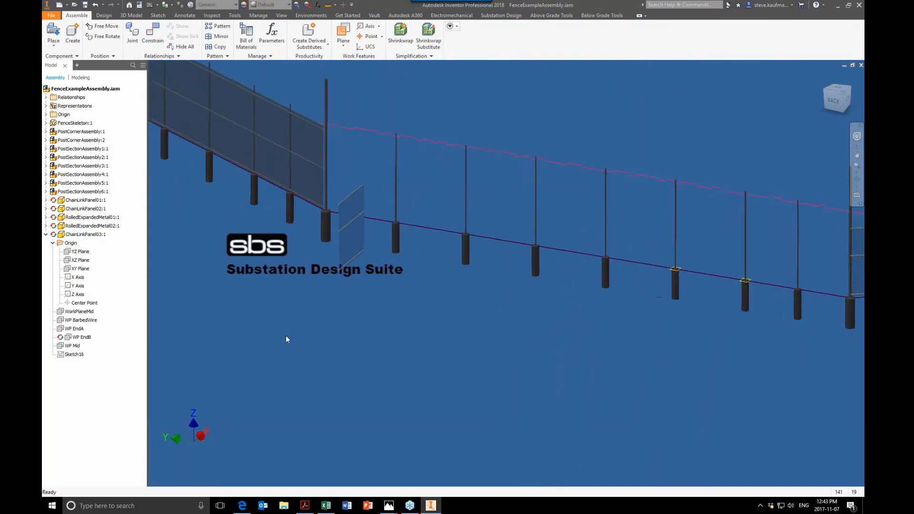
- Open the FenceSkeleton part, examine its fence outline and corner work axes, and return to the fence assembly
{"action": "right_click", "coordinate": [79, 123]}
{"action": "left_click", "coordinate": [98, 148]}
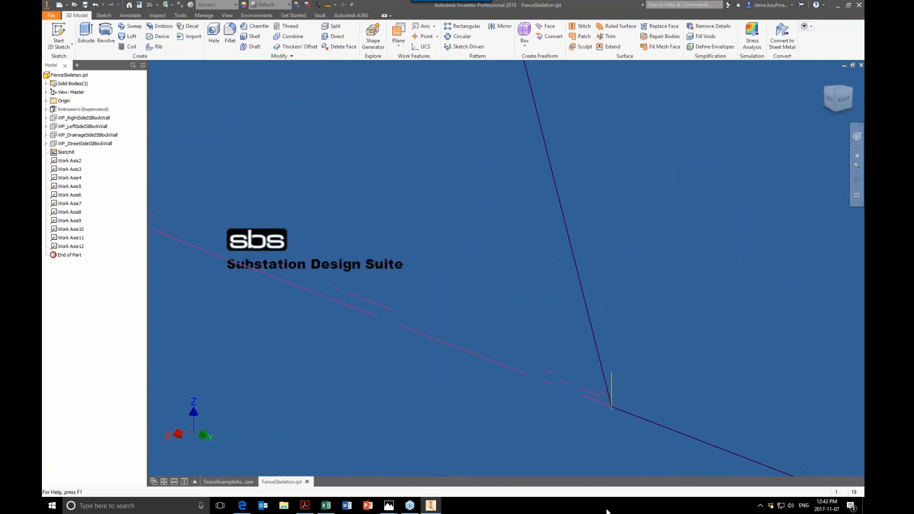
{"action": "left_click", "coordinate": [613, 384]}
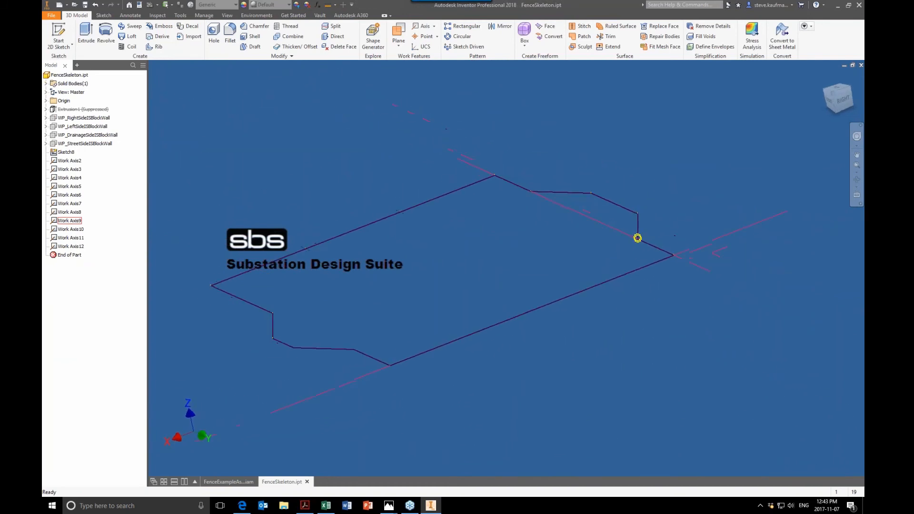
{"action": "left_click", "coordinate": [228, 482]}
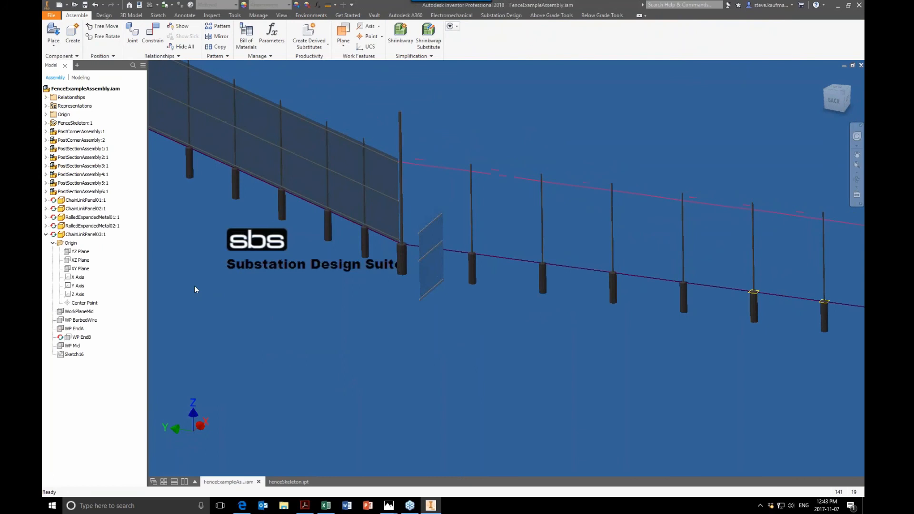
- Mate the new panel's Z axis to the FenceSkeleton work axis at the corner post with a 0.00 in offset
{"action": "left_click", "coordinate": [80, 294]}
{"action": "left_click", "coordinate": [152, 33]}
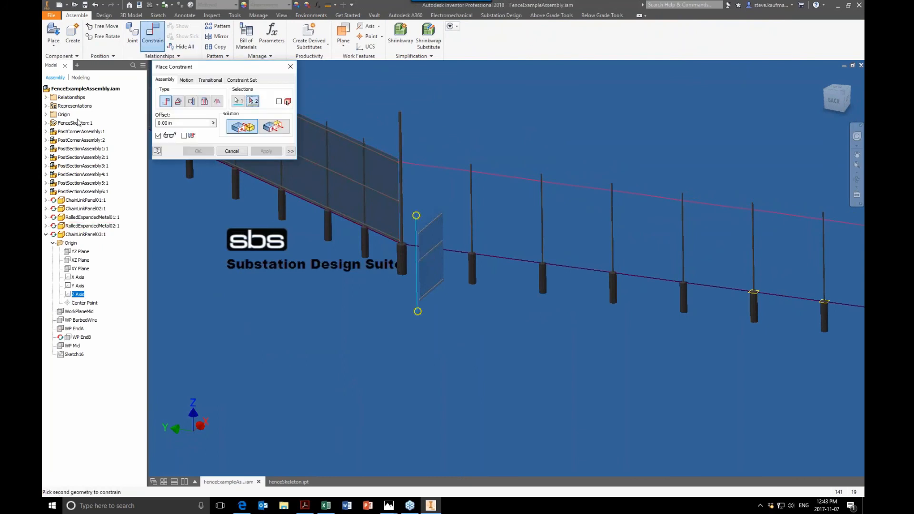
{"action": "left_click", "coordinate": [47, 123]}
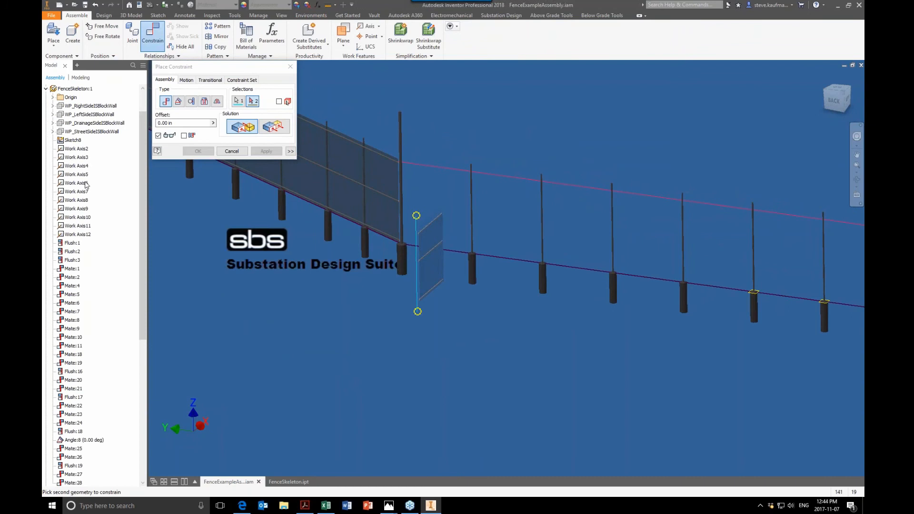
{"action": "left_click", "coordinate": [86, 207]}
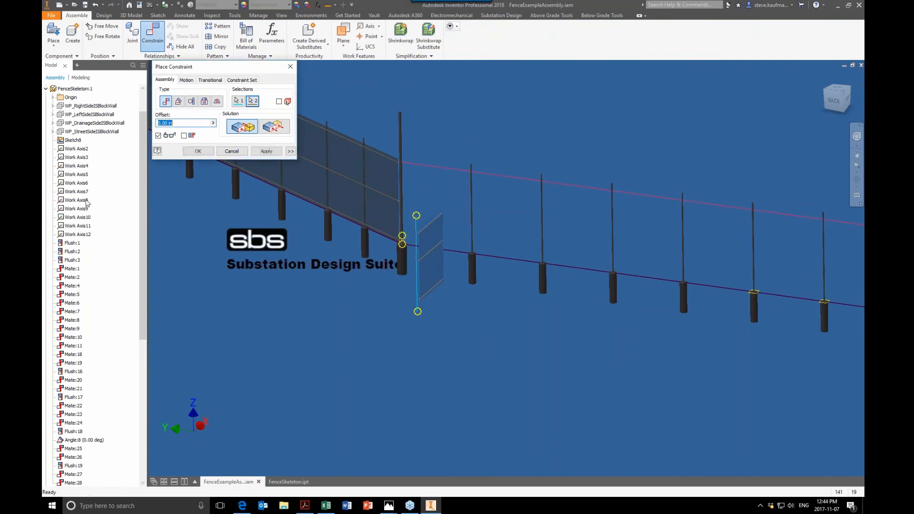
{"action": "left_click", "coordinate": [267, 151]}
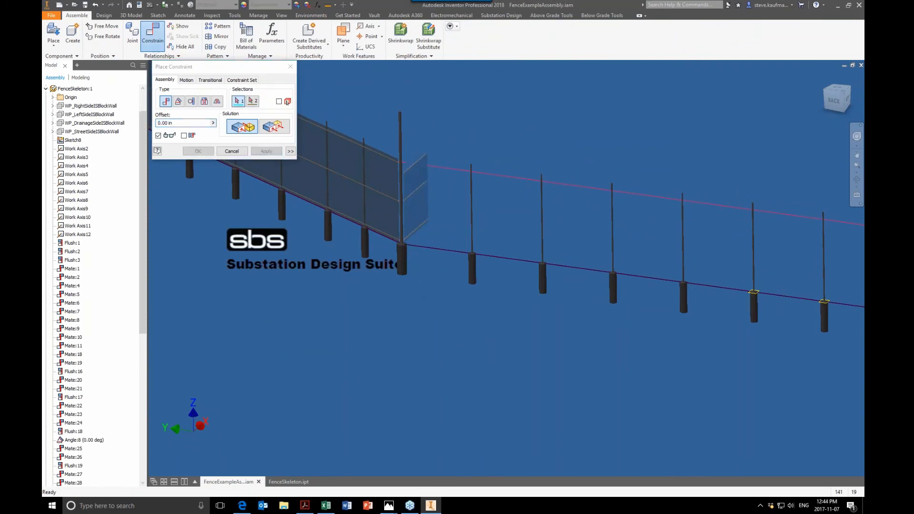
{"action": "left_click", "coordinate": [232, 152]}
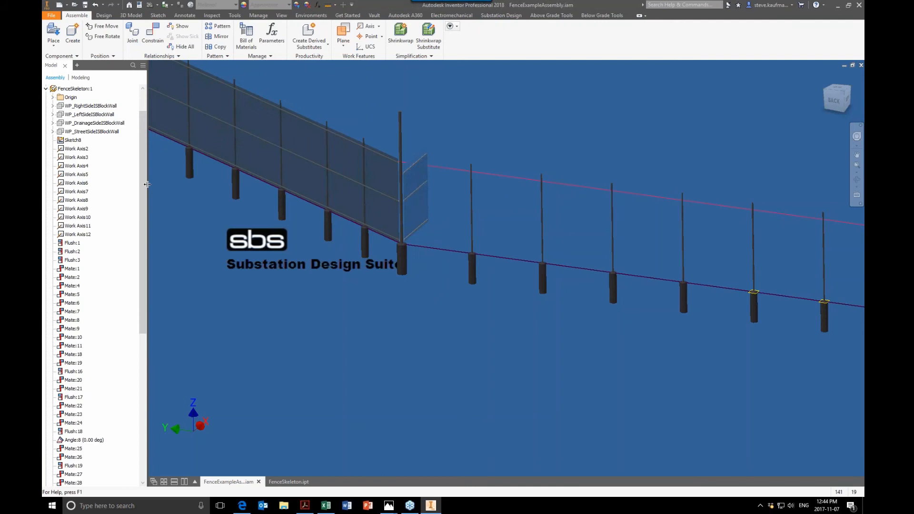
- Constrain the new panel's XY plane flush with the FenceSkeleton's XY plane at a 0.00 in offset
{"action": "left_click_drag", "start_coordinate": [145, 184], "coordinate": [147, 365]}
{"action": "left_click", "coordinate": [81, 380]}
{"action": "left_click", "coordinate": [152, 34]}
{"action": "left_click", "coordinate": [273, 126]}
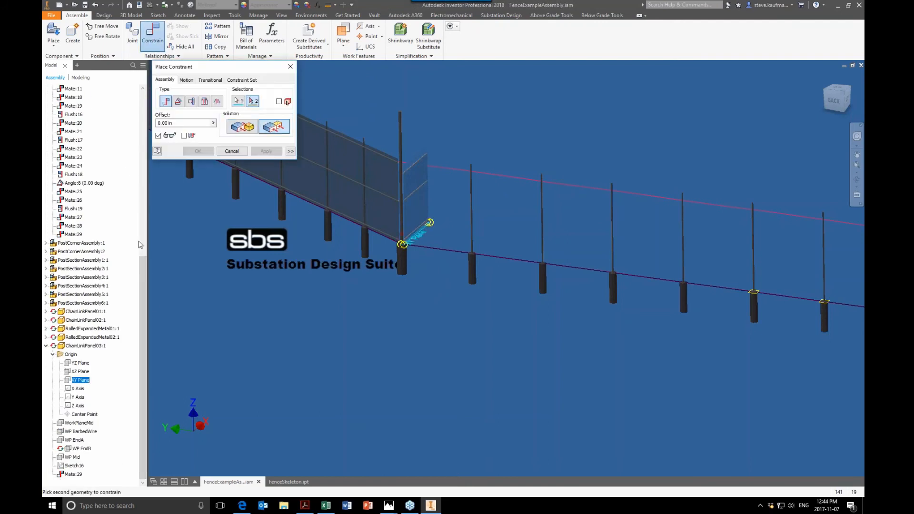
{"action": "left_click_drag", "start_coordinate": [142, 264], "coordinate": [139, 92]}
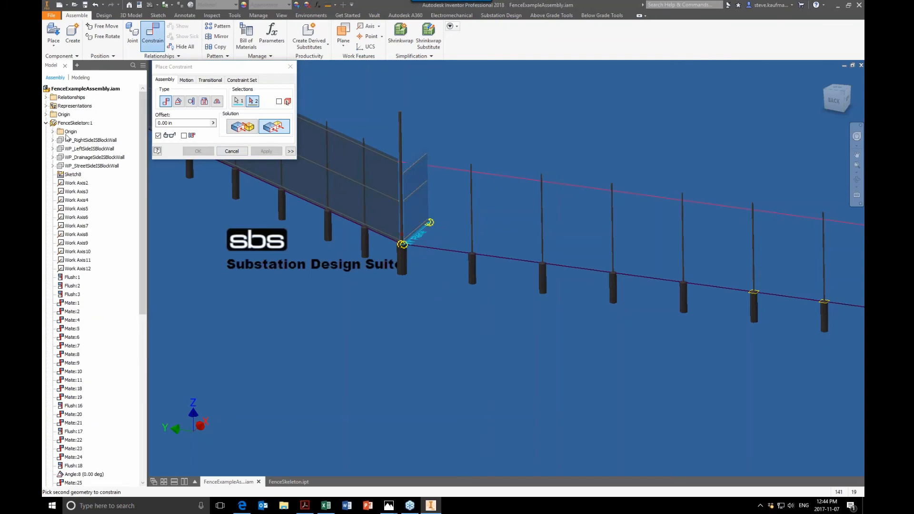
{"action": "left_click", "coordinate": [53, 132]}
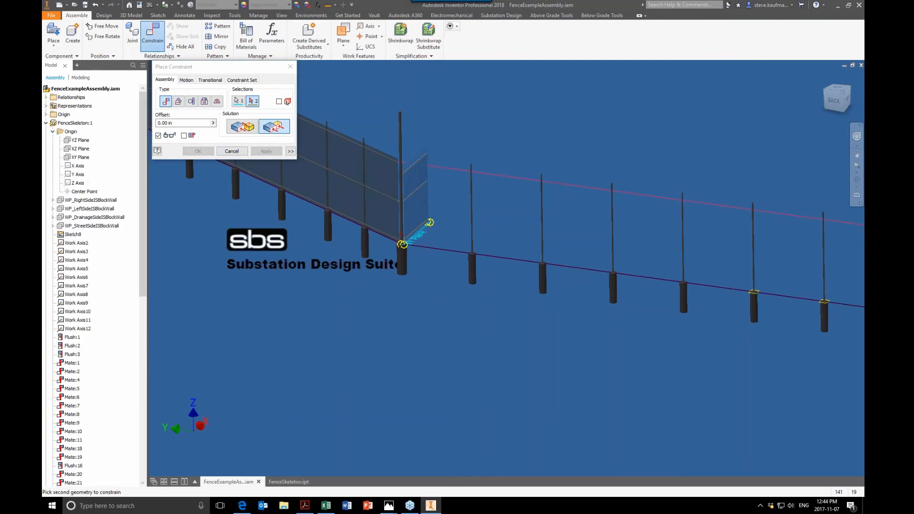
{"action": "left_click", "coordinate": [79, 158]}
{"action": "left_click", "coordinate": [267, 152]}
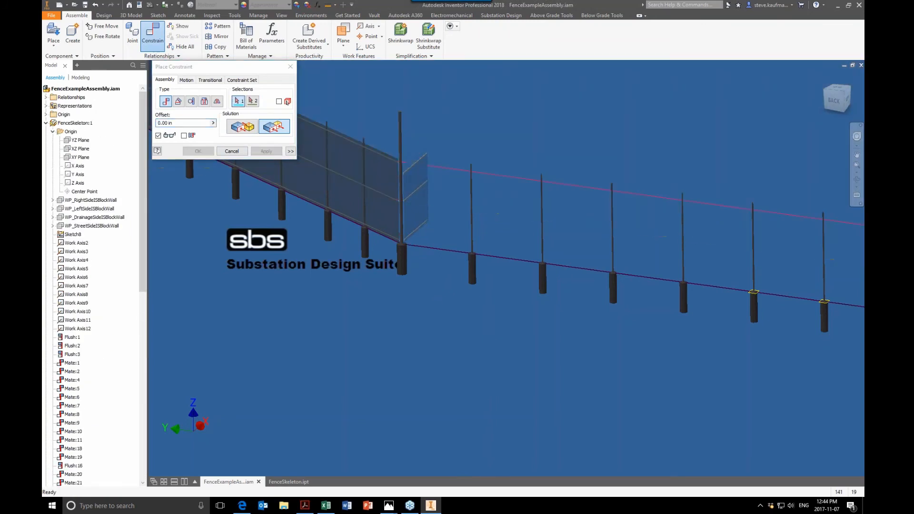
{"action": "left_click", "coordinate": [232, 150]}
- Swing the new panel toward the open run and mate its X axis to the skeleton's fence line with a 0.00 in offset
{"action": "left_click_drag", "start_coordinate": [431, 190], "coordinate": [512, 231]}
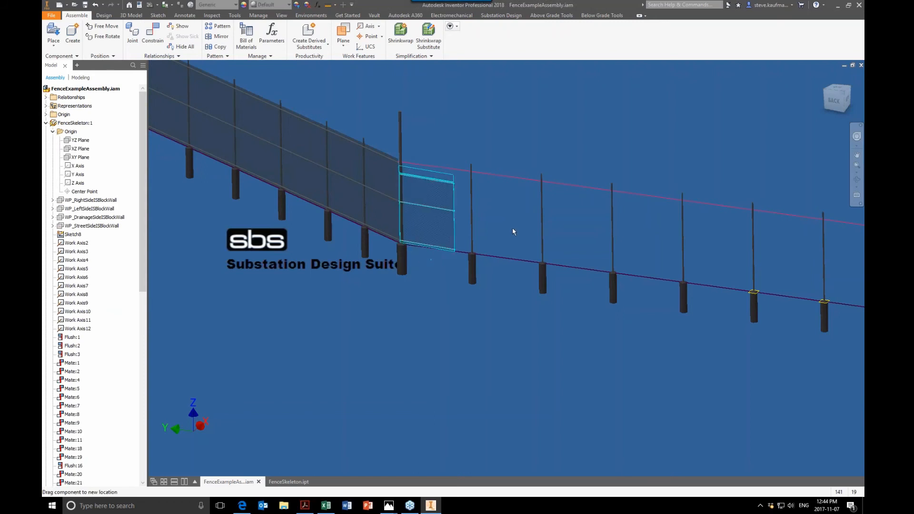
{"action": "left_click", "coordinate": [450, 308]}
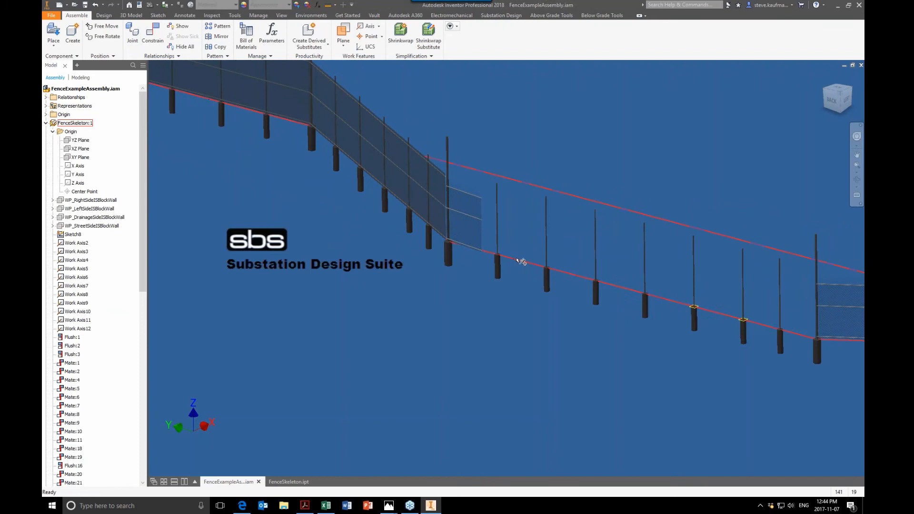
{"action": "left_click_drag", "start_coordinate": [141, 255], "coordinate": [155, 467]}
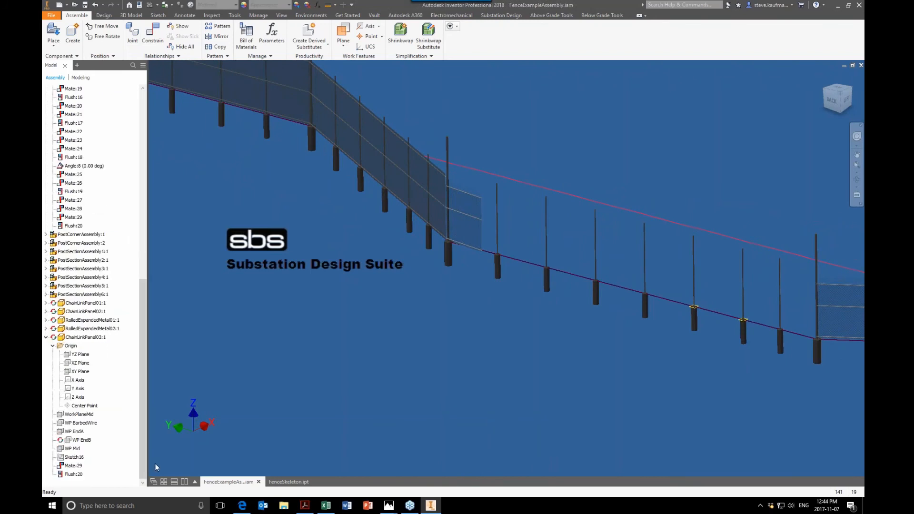
{"action": "left_click", "coordinate": [79, 380]}
{"action": "key", "text": "c"}
{"action": "left_click", "coordinate": [476, 251]}
{"action": "left_click", "coordinate": [266, 151]}
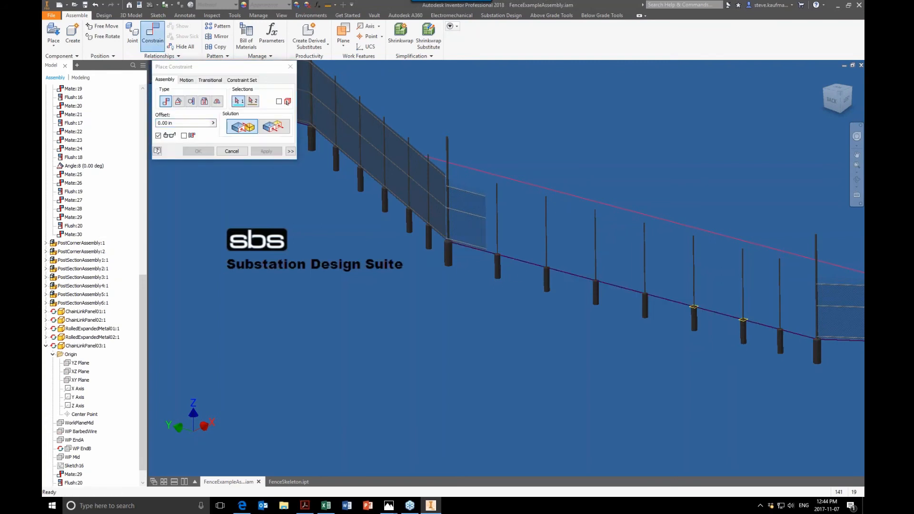
{"action": "left_click", "coordinate": [232, 151]}
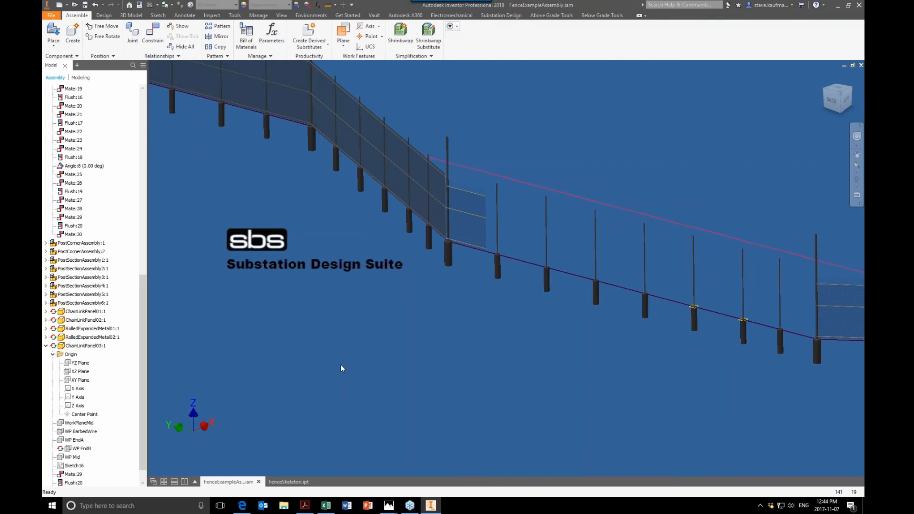
{"action": "left_click", "coordinate": [466, 241]}
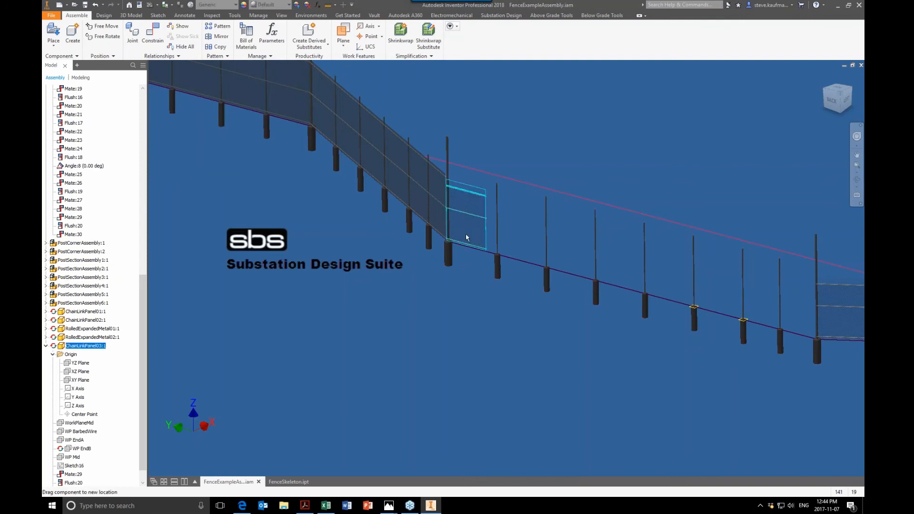
{"action": "left_click", "coordinate": [412, 331]}
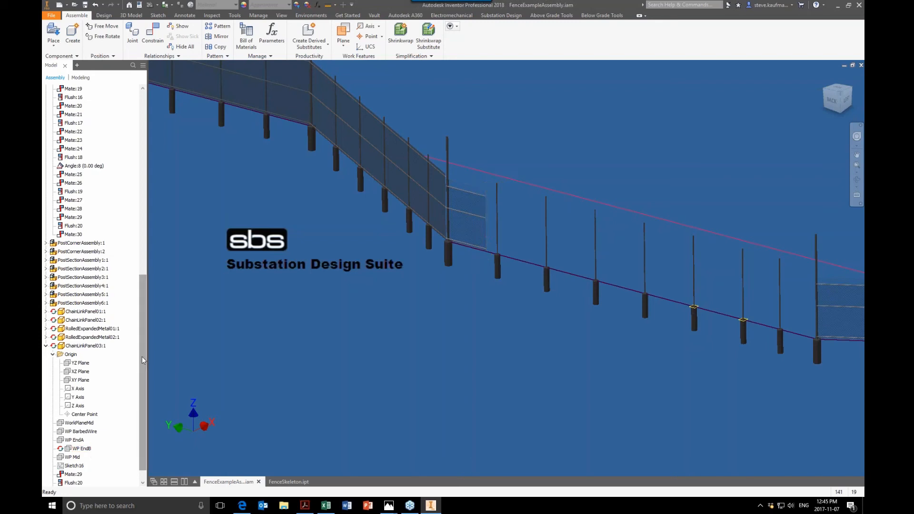
- Mate the new panel's WP EndB plane to the FenceSkeleton's Work Axis7 at the far corner post with a 0.00 in offset
{"action": "scroll", "coordinate": [141, 356], "scroll_direction": "down", "scroll_amount": 1}
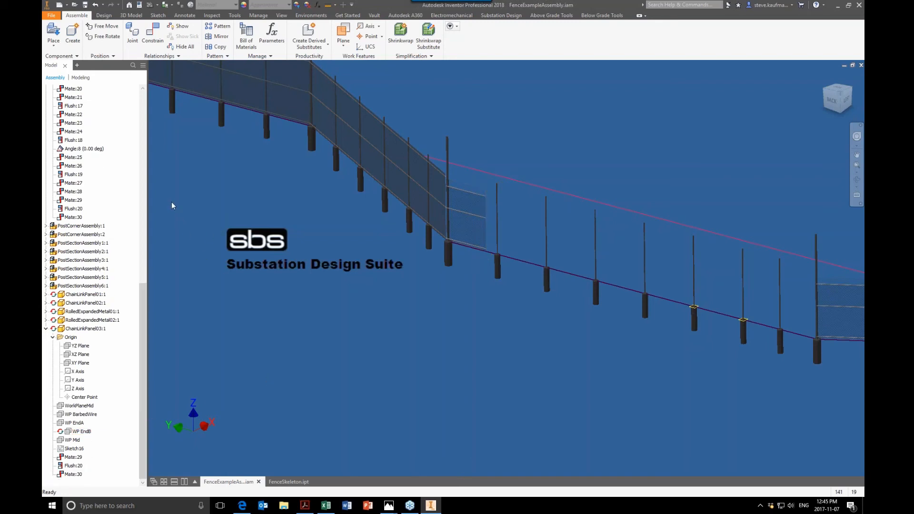
{"action": "left_click", "coordinate": [154, 47]}
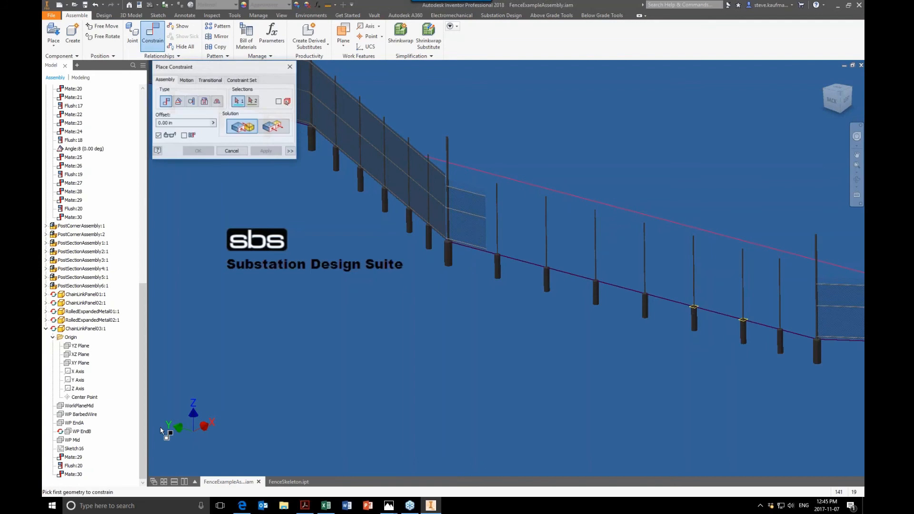
{"action": "left_click", "coordinate": [82, 431]}
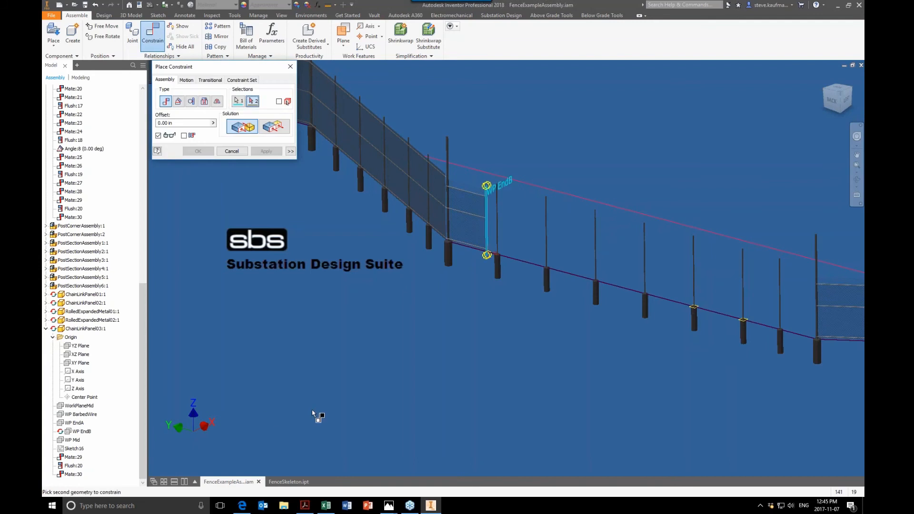
{"action": "left_click_drag", "start_coordinate": [141, 305], "coordinate": [140, 151]}
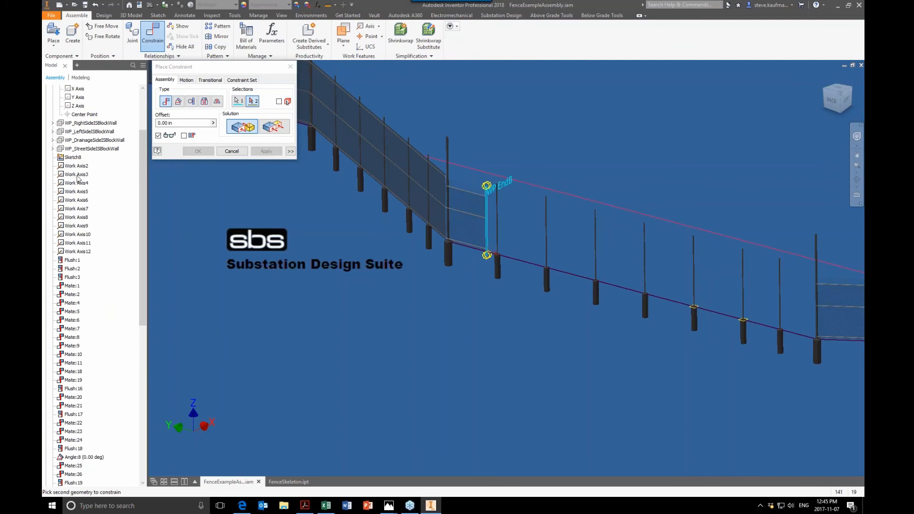
{"action": "left_click", "coordinate": [79, 210]}
{"action": "left_click", "coordinate": [266, 151]}
{"action": "left_click", "coordinate": [232, 151]}
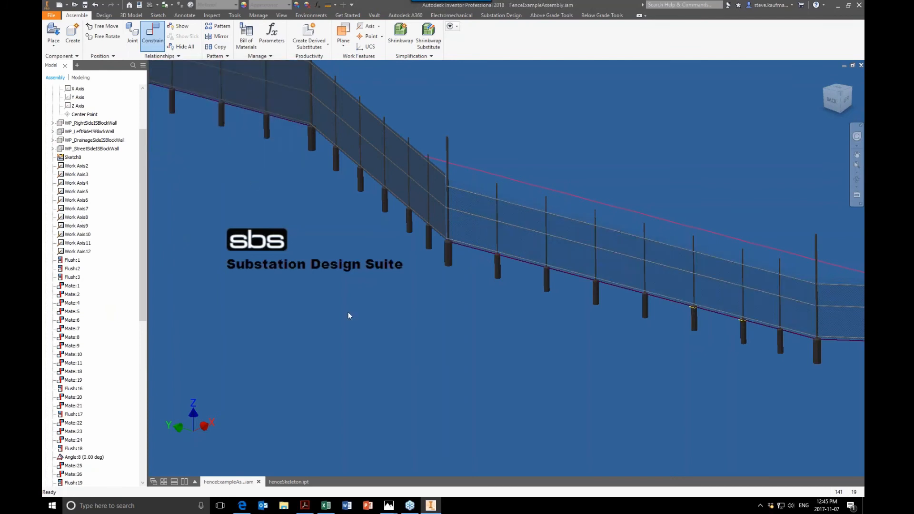
{"action": "scroll", "coordinate": [347, 318], "scroll_direction": "up", "scroll_amount": 3}
{"action": "scroll", "coordinate": [347, 318], "scroll_direction": "up", "scroll_amount": 2}
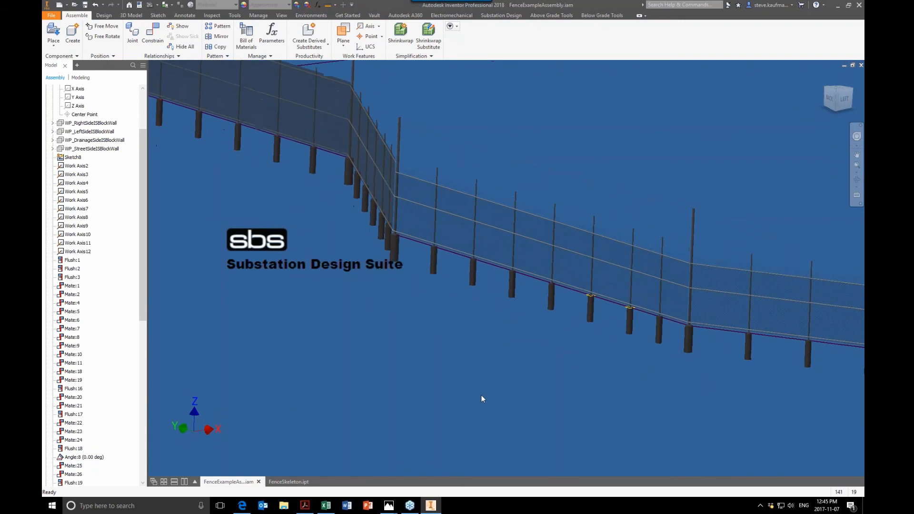
- Open ChainLinkTemplate.ipt and examine its origin planes, including the XZ plane's position relative to the panel
{"action": "left_click", "coordinate": [75, 5]}
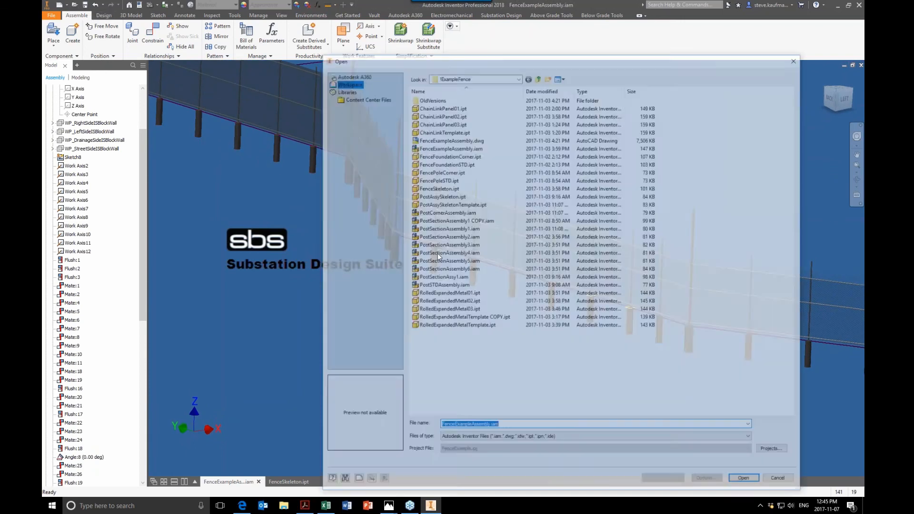
{"action": "left_click", "coordinate": [454, 131]}
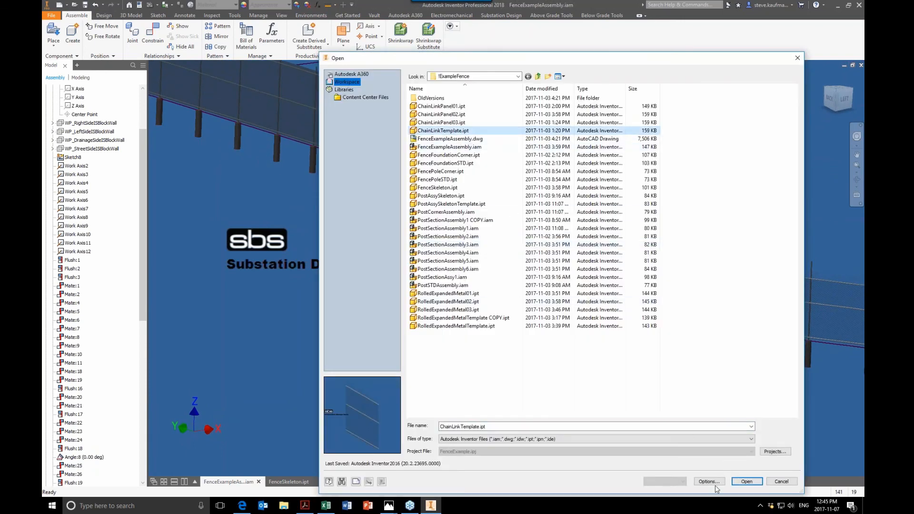
{"action": "left_click", "coordinate": [746, 481]}
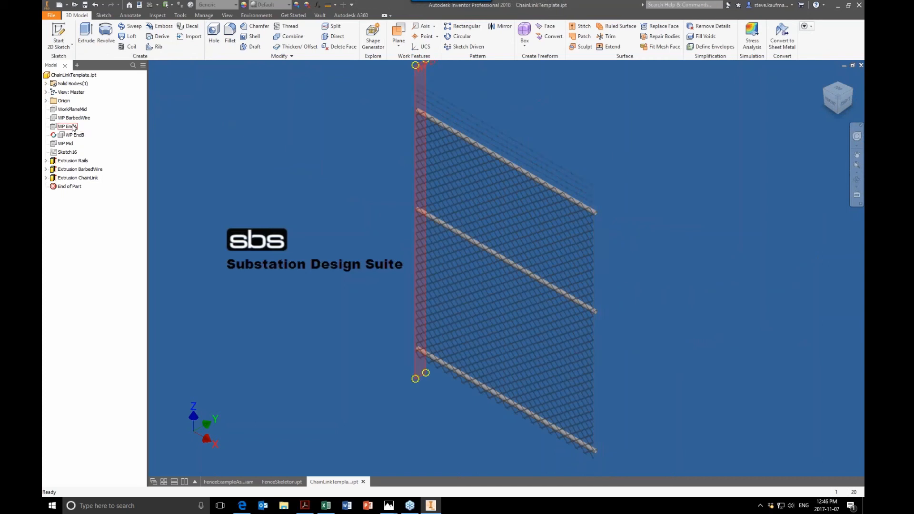
{"action": "left_click", "coordinate": [46, 101]}
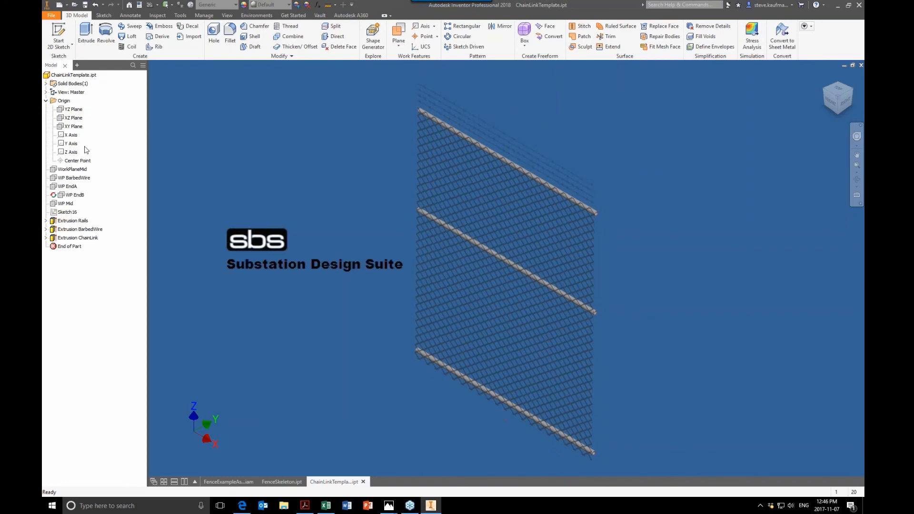
{"action": "left_click", "coordinate": [74, 117]}
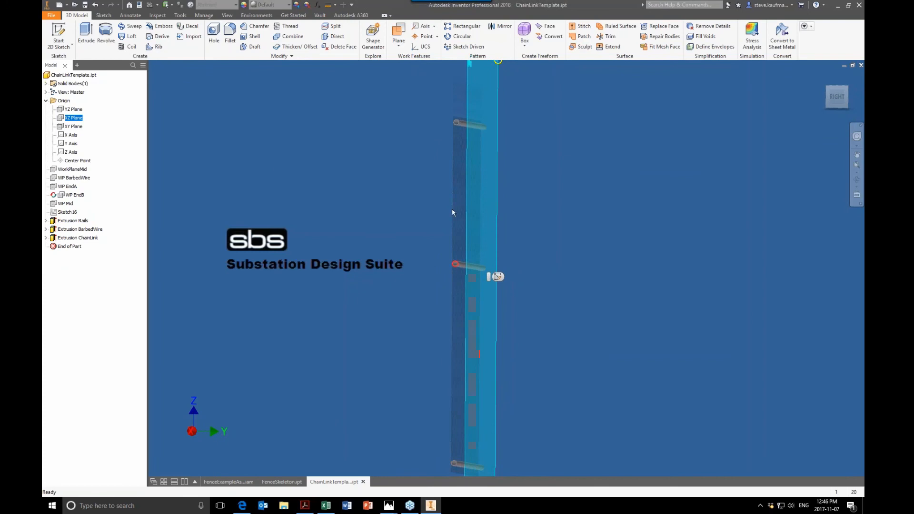
{"action": "left_click", "coordinate": [345, 316]}
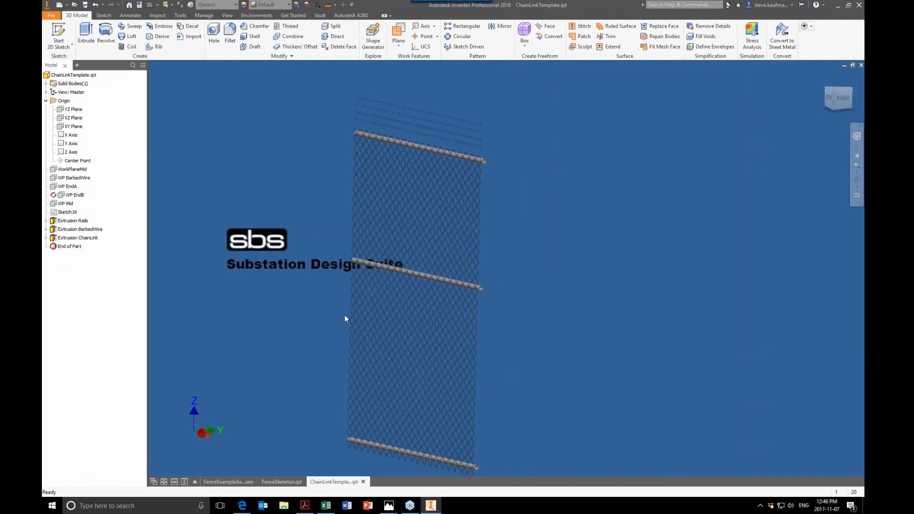
- Inspect the Extrusion Rails feature's profile and termination plane in the template, leaving the definition without changes
{"action": "left_click", "coordinate": [74, 224]}
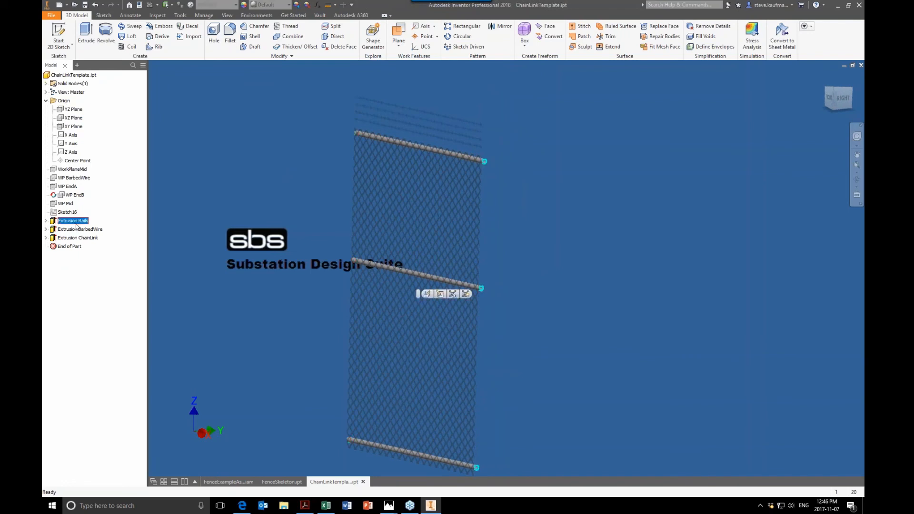
{"action": "right_click", "coordinate": [75, 222]}
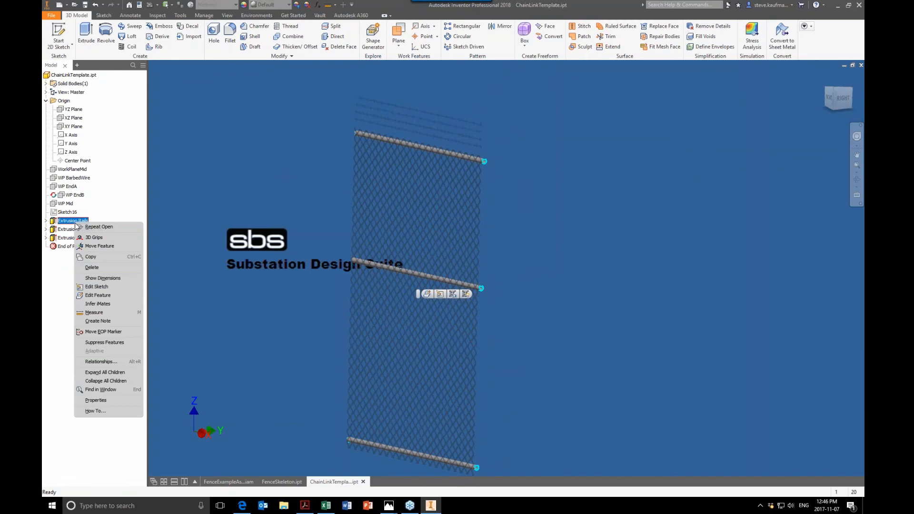
{"action": "left_click", "coordinate": [97, 296]}
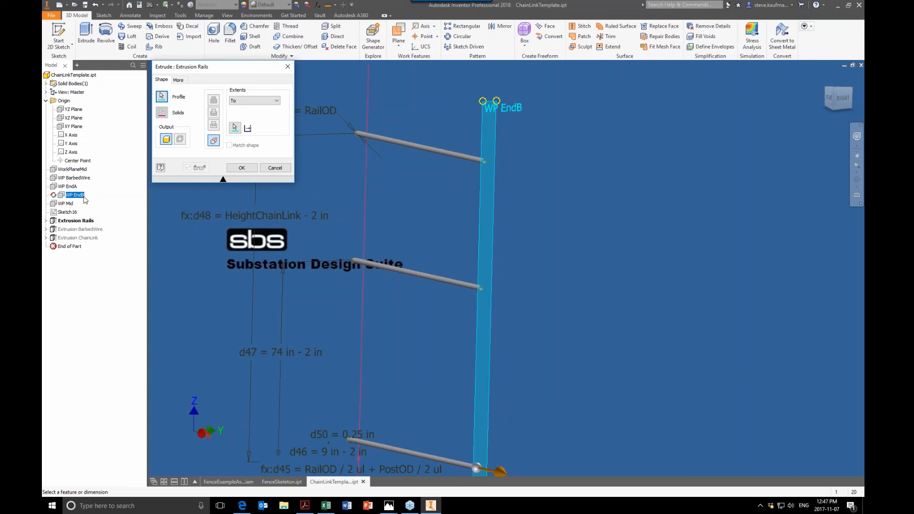
{"action": "left_click", "coordinate": [284, 169]}
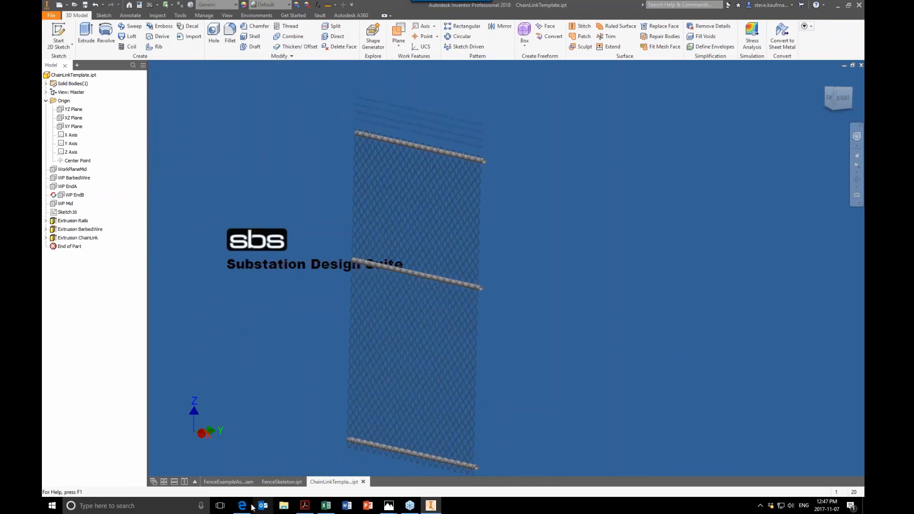
- Return to the fence assembly and review the mate and flush constraints applied to ChainLinkPanel03
{"action": "left_click", "coordinate": [228, 481]}
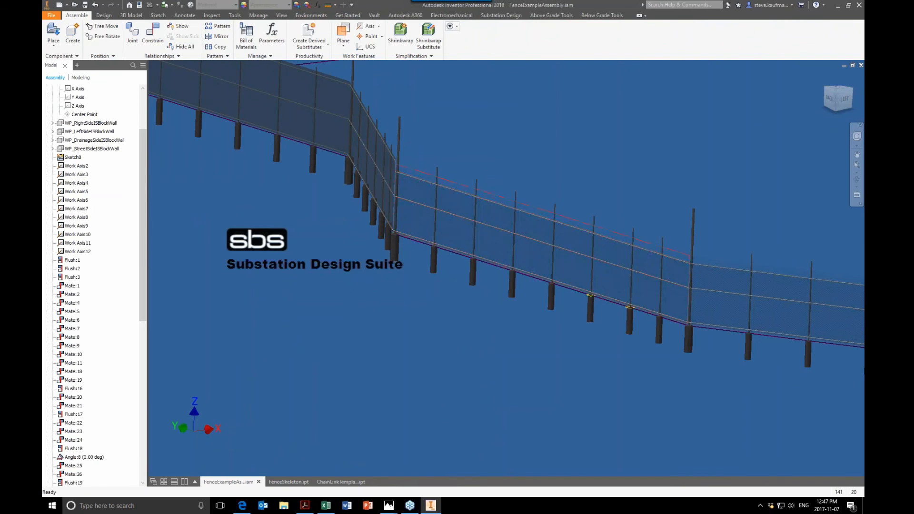
{"action": "left_click_drag", "start_coordinate": [141, 261], "coordinate": [142, 418]}
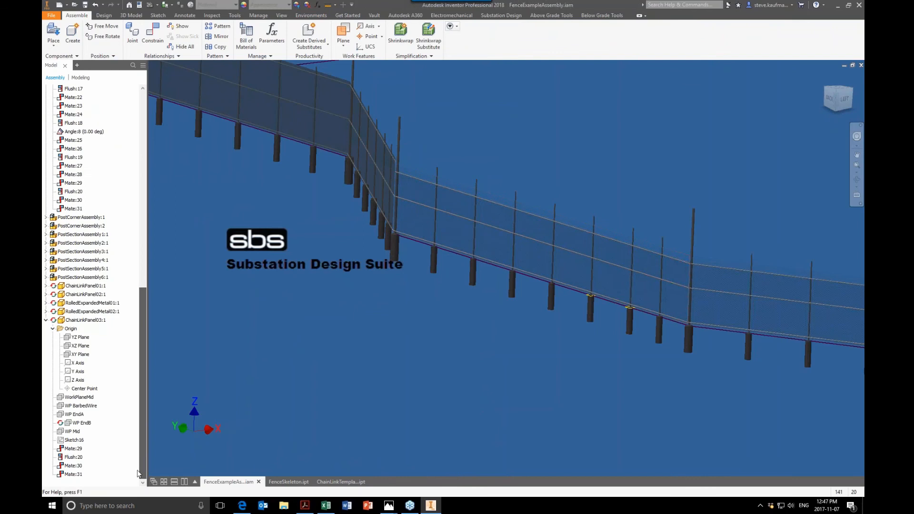
{"action": "left_click", "coordinate": [74, 474]}
{"action": "left_click", "coordinate": [76, 448]}
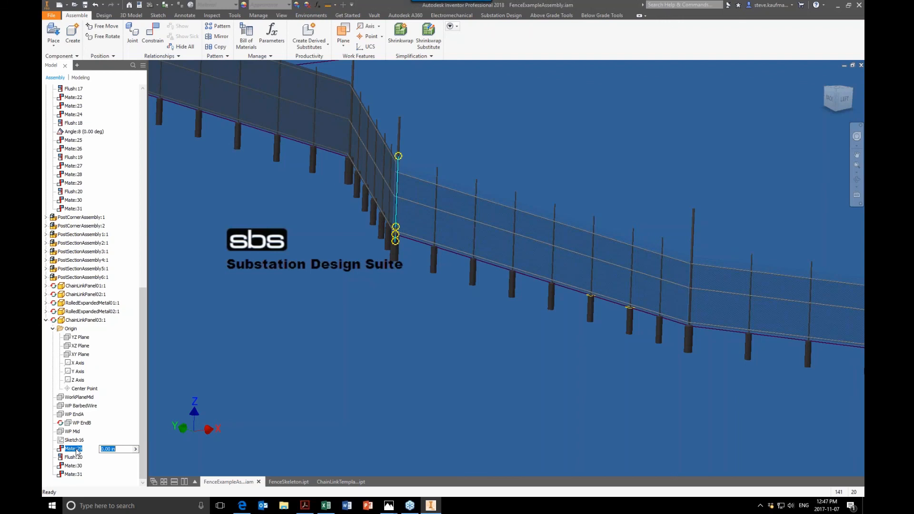
{"action": "left_click", "coordinate": [74, 457]}
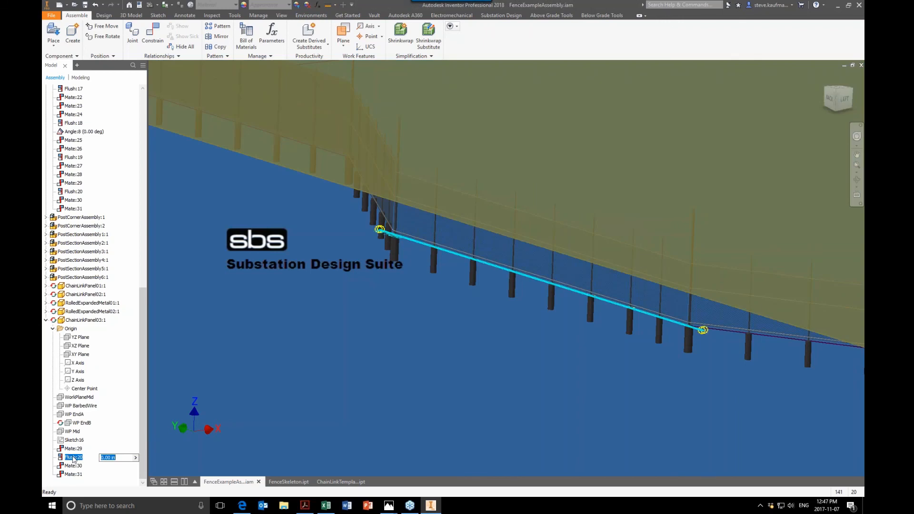
{"action": "left_click", "coordinate": [74, 466]}
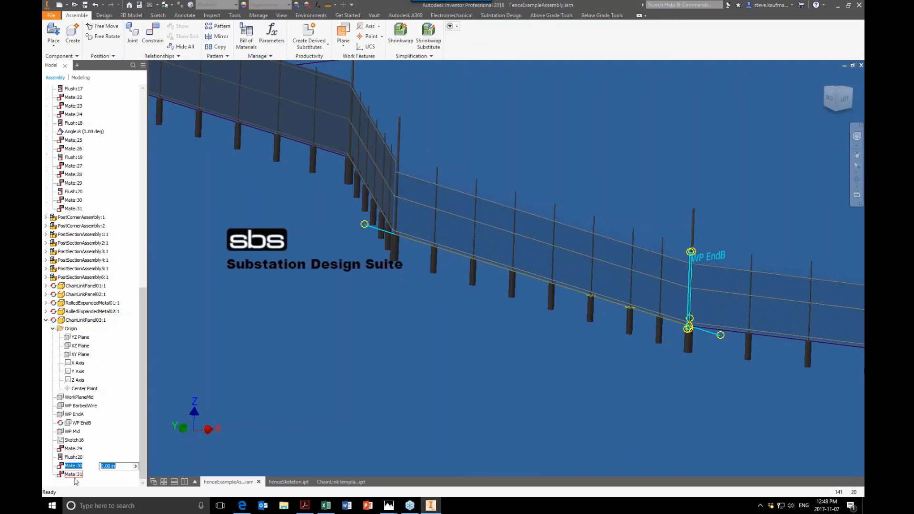
{"action": "left_click", "coordinate": [269, 446]}
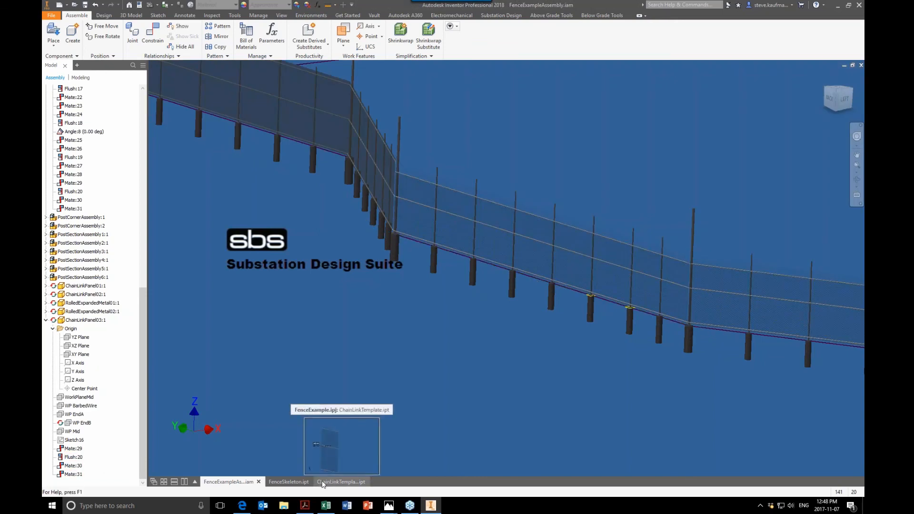
- Inspect the Extrusion ChainLink feature's extents in ChainLinkTemplate without changing them, and close the template
{"action": "left_click", "coordinate": [322, 482]}
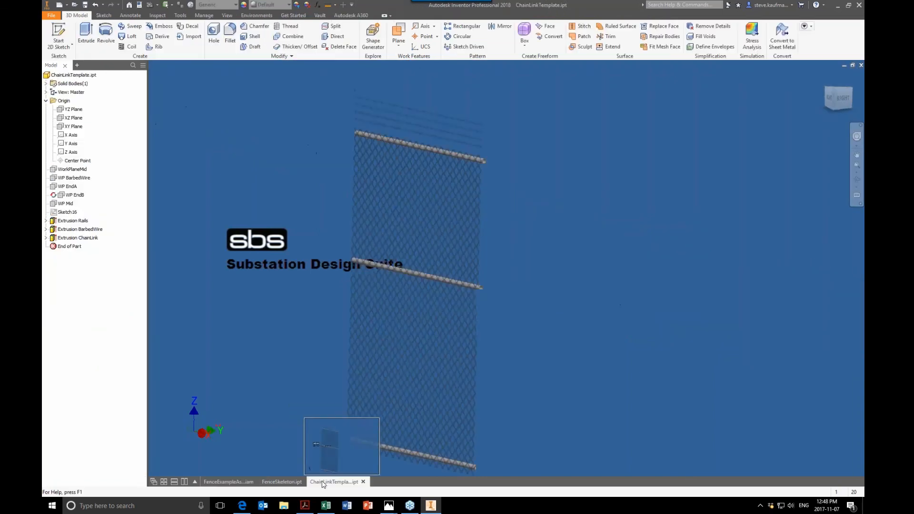
{"action": "left_click", "coordinate": [82, 237]}
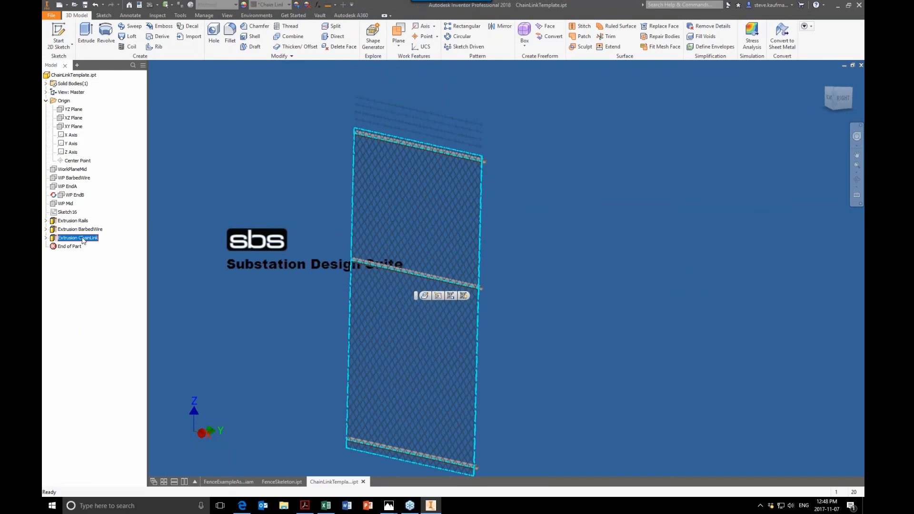
{"action": "right_click", "coordinate": [82, 240]}
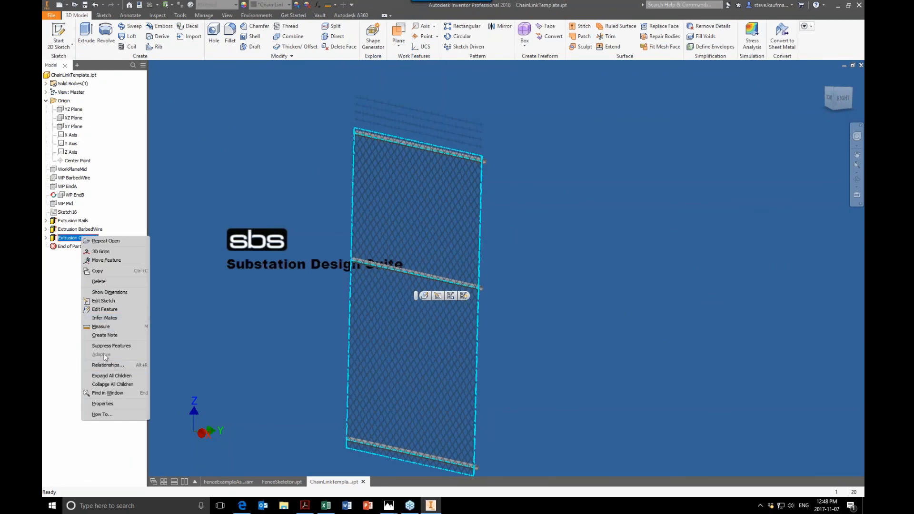
{"action": "left_click", "coordinate": [102, 310]}
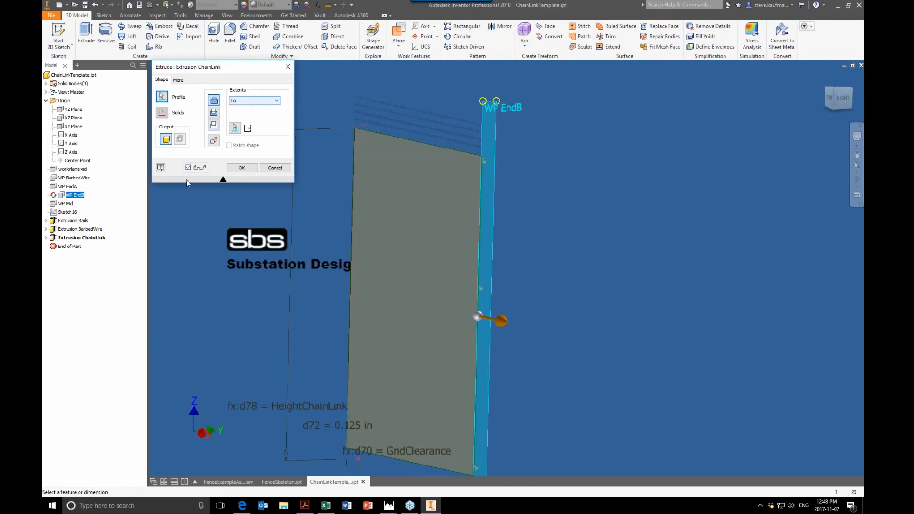
{"action": "left_click", "coordinate": [275, 168]}
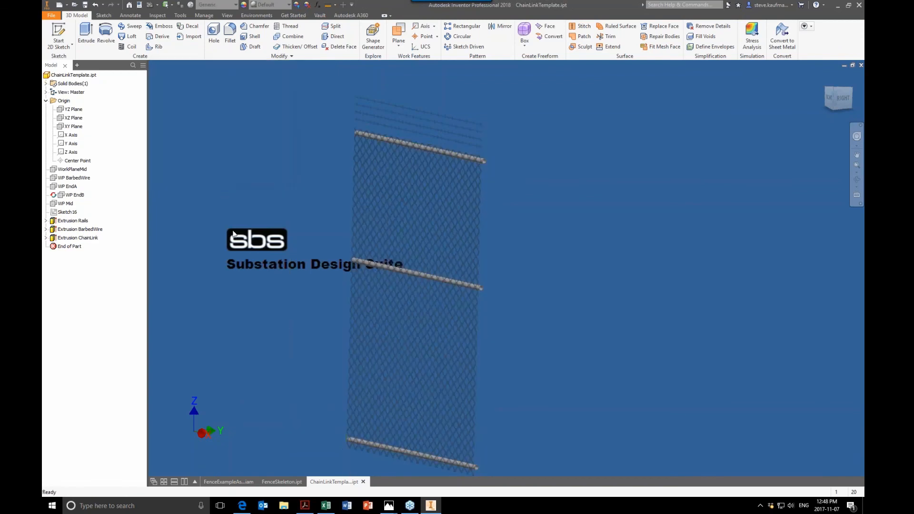
{"action": "left_click", "coordinate": [860, 66]}
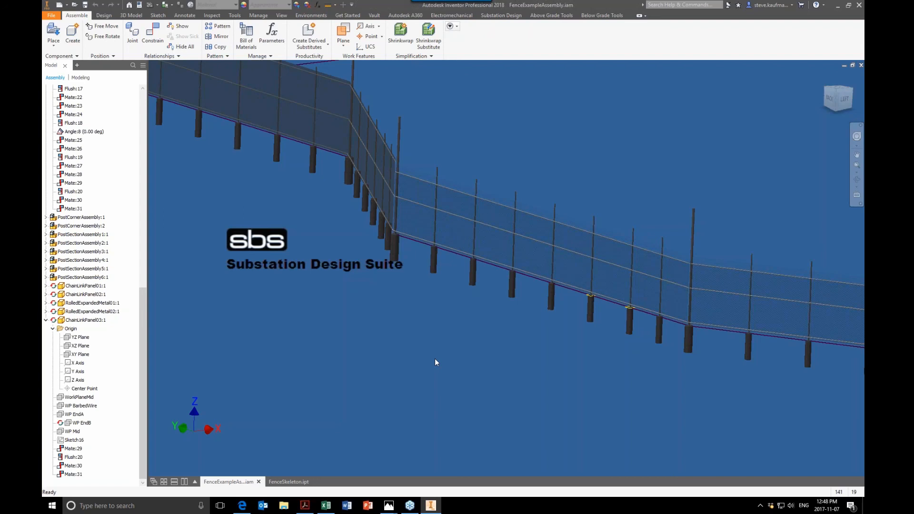
- Open the fence assembly's bill of materials, enlarge its window and examine the structured view
{"action": "scroll", "coordinate": [435, 358], "scroll_direction": "down", "scroll_amount": 4}
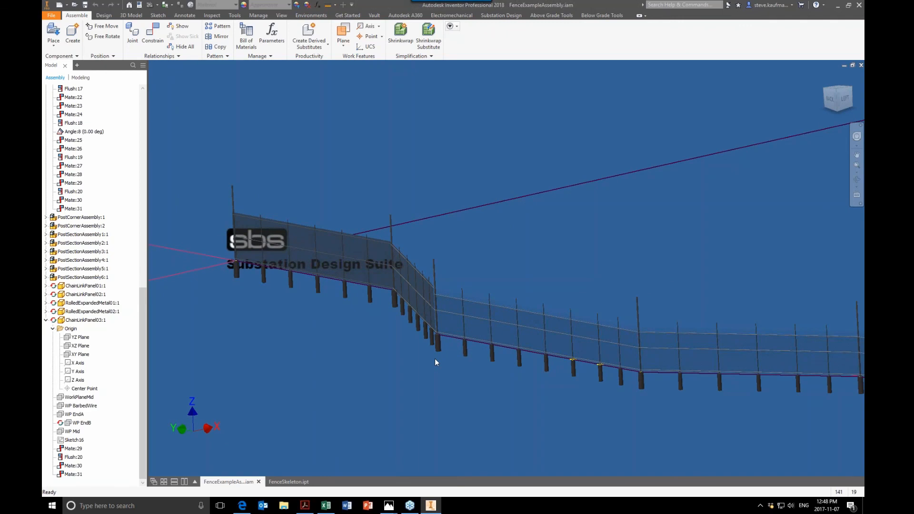
{"action": "scroll", "coordinate": [435, 358], "scroll_direction": "up", "scroll_amount": 2}
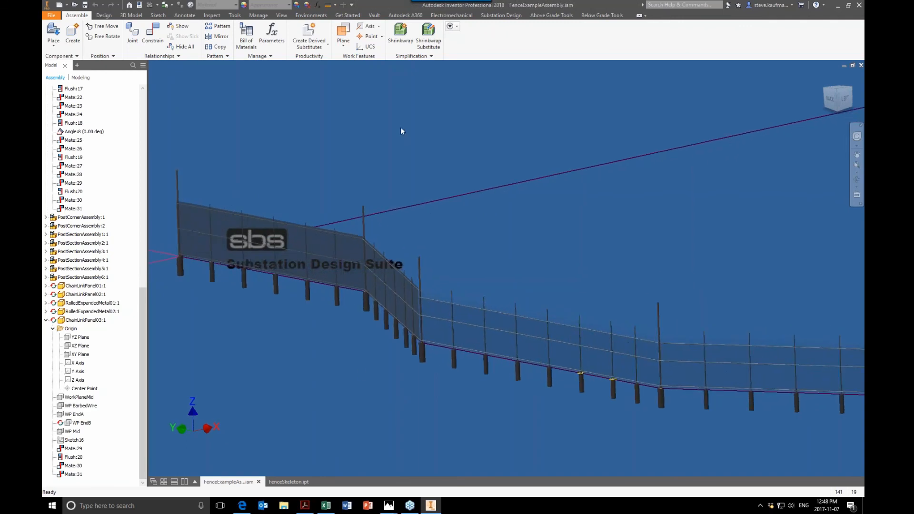
{"action": "left_click", "coordinate": [240, 40]}
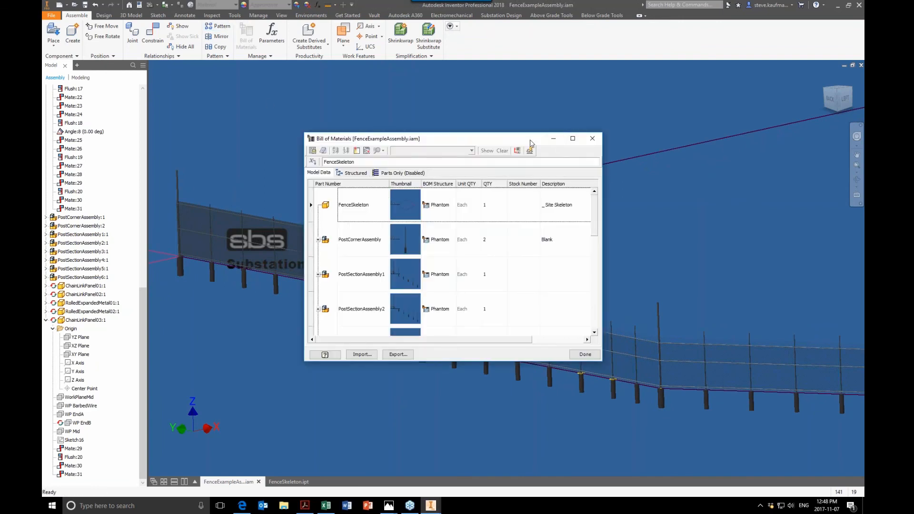
{"action": "left_click_drag", "start_coordinate": [531, 143], "coordinate": [426, 86]}
{"action": "left_click_drag", "start_coordinate": [497, 305], "coordinate": [749, 460]}
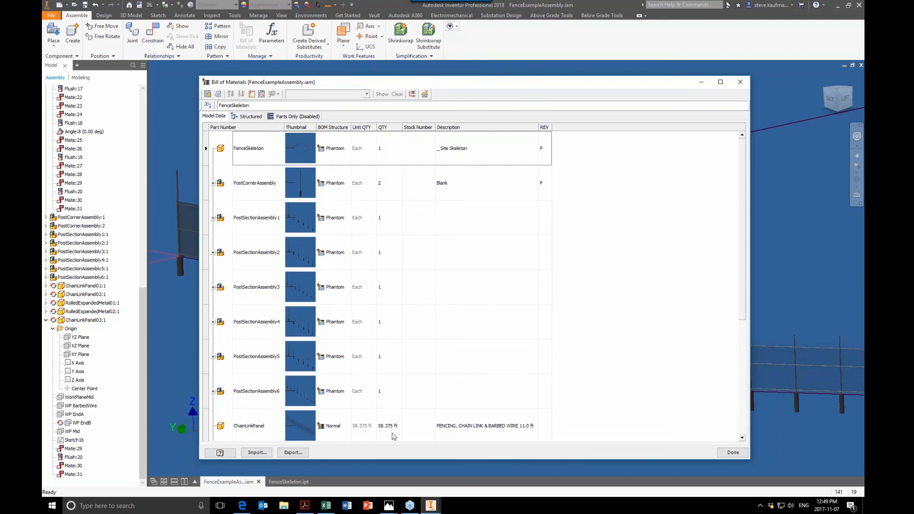
{"action": "left_click", "coordinate": [251, 116]}
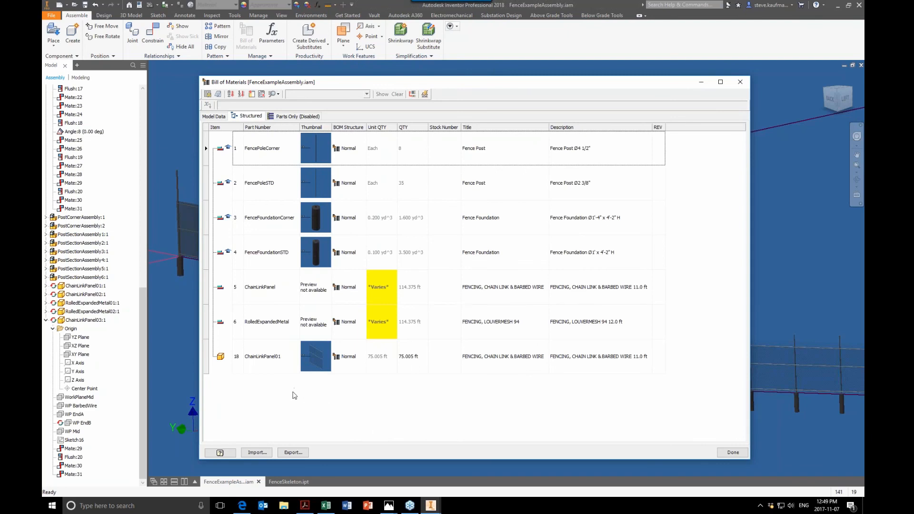
- Change the ChainLinkPanel01 item's part number to ChainLinkPanel in the structured bill of materials so it merges with the existing chain link item
{"action": "left_click", "coordinate": [284, 361]}
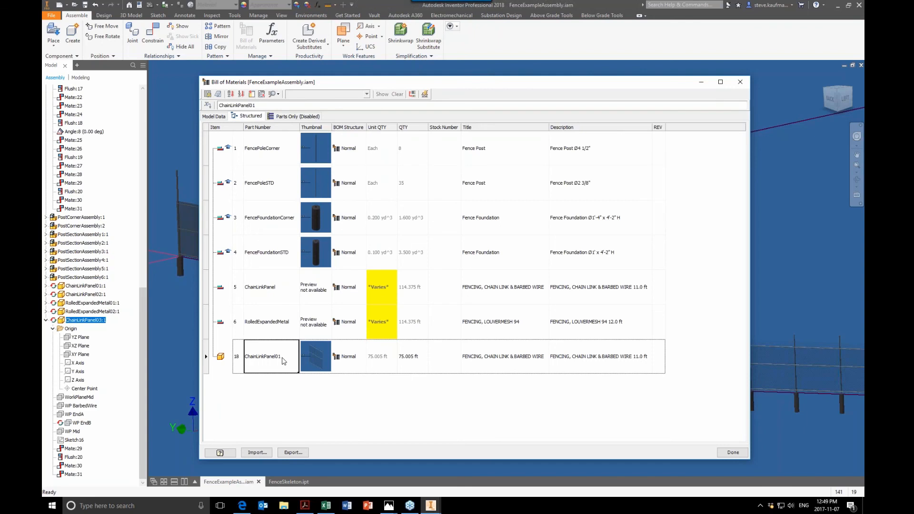
{"action": "left_click", "coordinate": [284, 360]}
{"action": "left_click", "coordinate": [274, 291]}
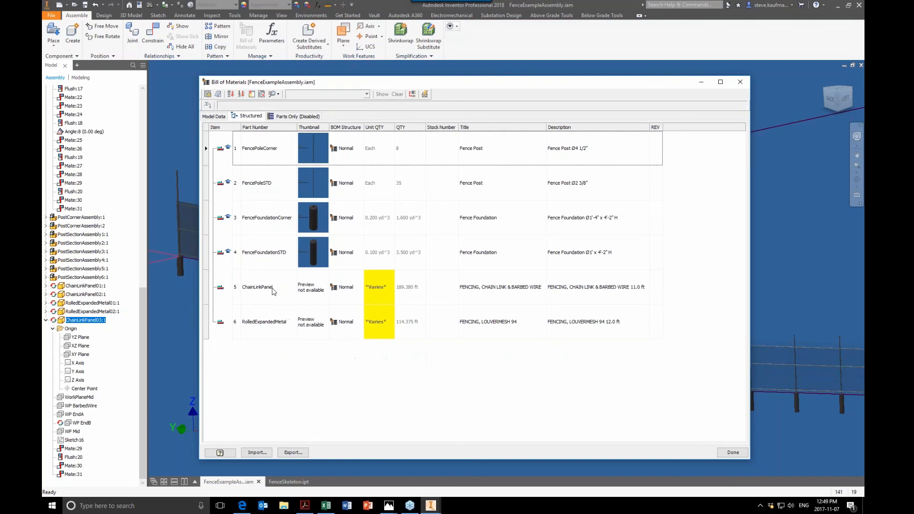
- Review the quantities of the chain link panel, expanded metal, foundation and fence post items in the structured bill of materials
{"action": "left_click", "coordinate": [411, 301]}
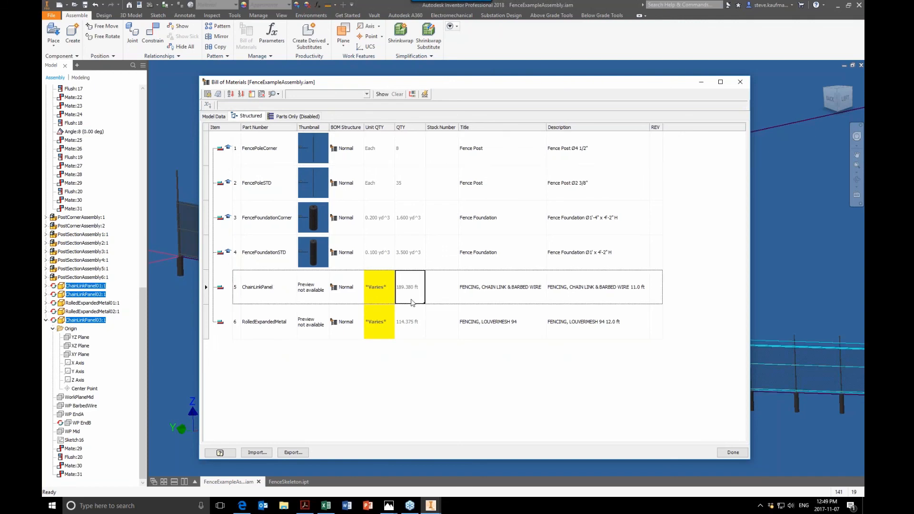
{"action": "left_click", "coordinate": [412, 324]}
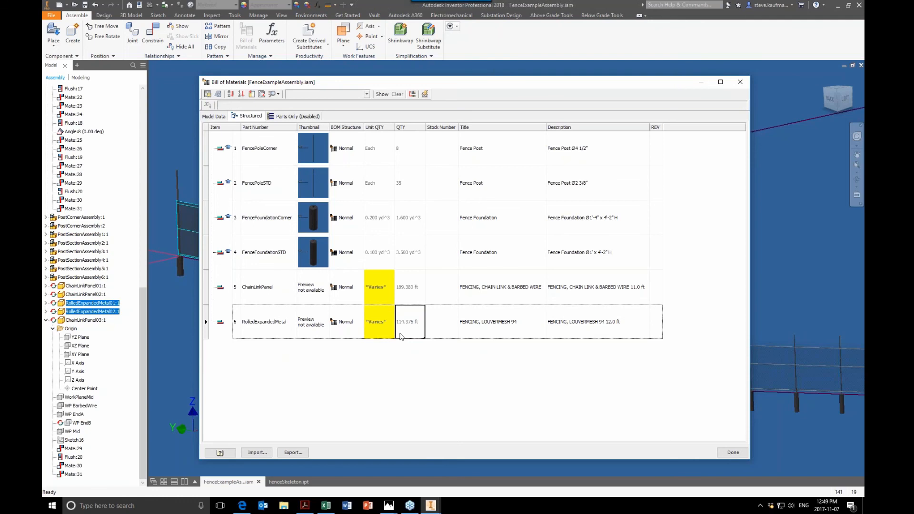
{"action": "left_click", "coordinate": [403, 298]}
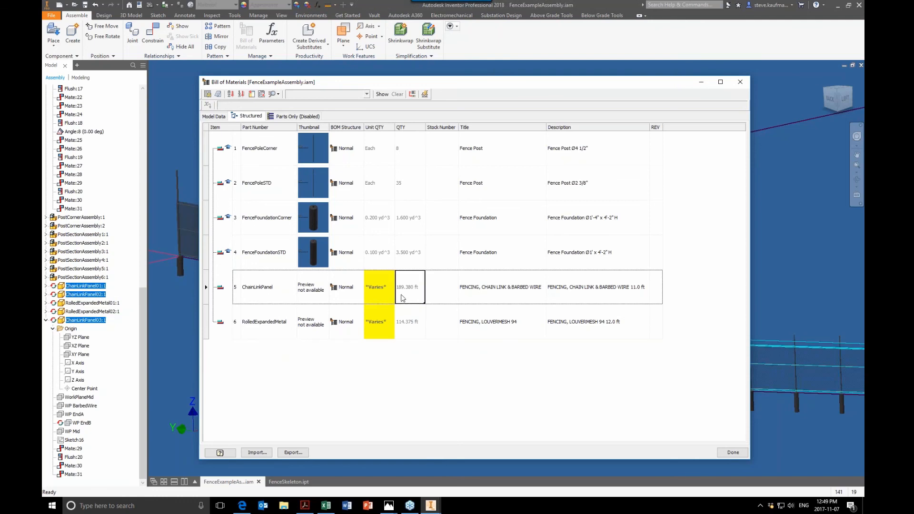
{"action": "left_click", "coordinate": [408, 264]}
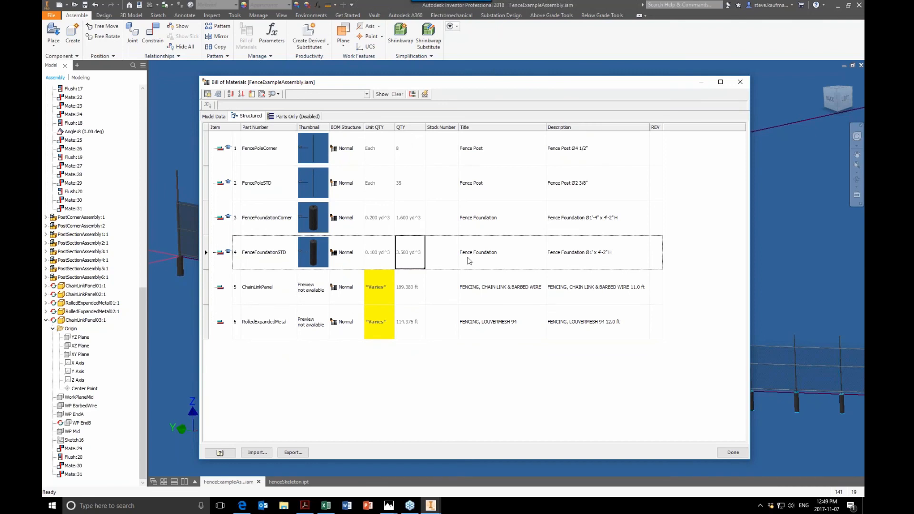
{"action": "left_click", "coordinate": [275, 226]}
{"action": "left_click", "coordinate": [410, 227]}
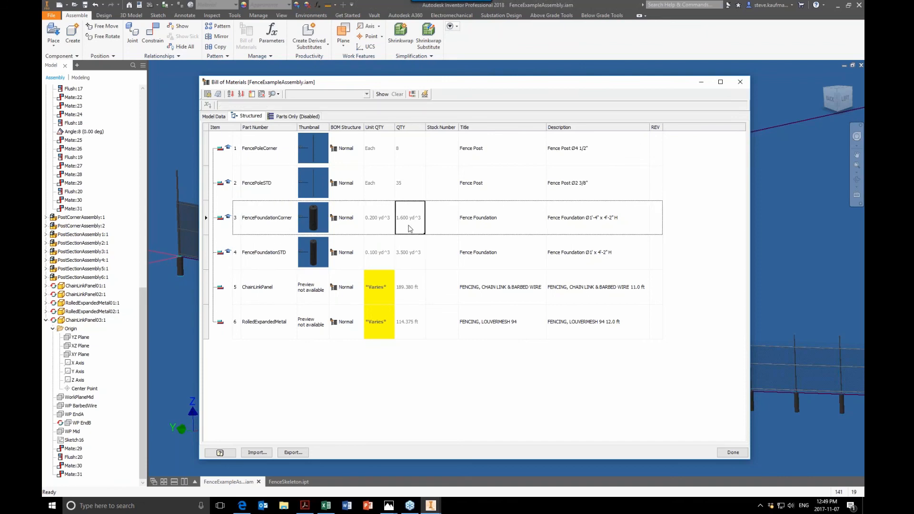
{"action": "left_click", "coordinate": [412, 252]}
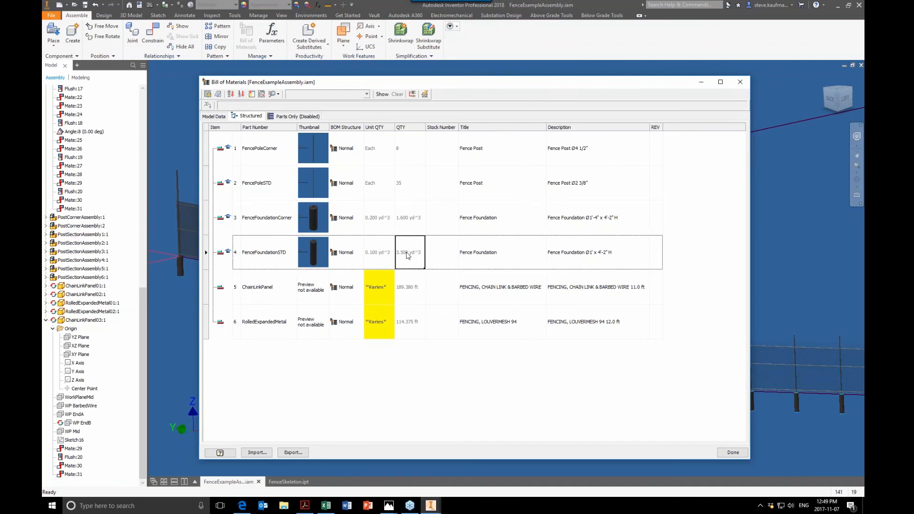
{"action": "left_click", "coordinate": [408, 284]}
{"action": "left_click", "coordinate": [418, 325]}
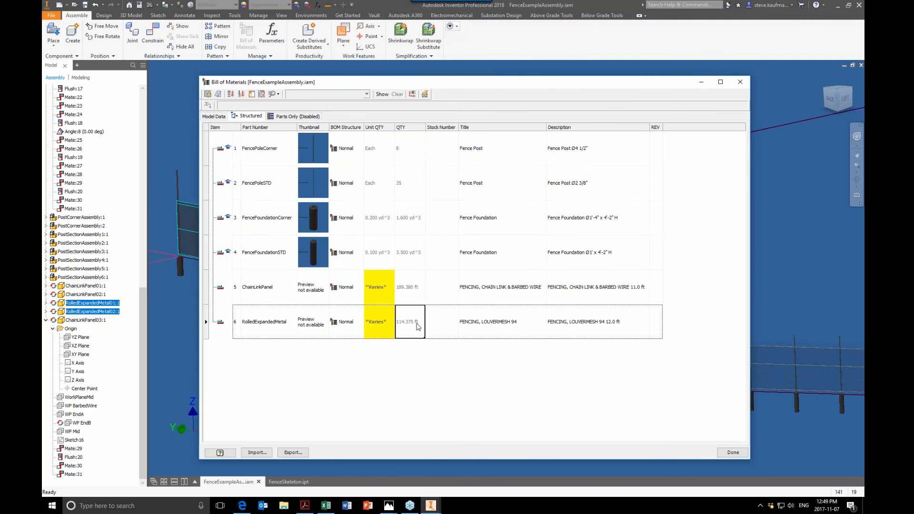
{"action": "left_click", "coordinate": [407, 186]}
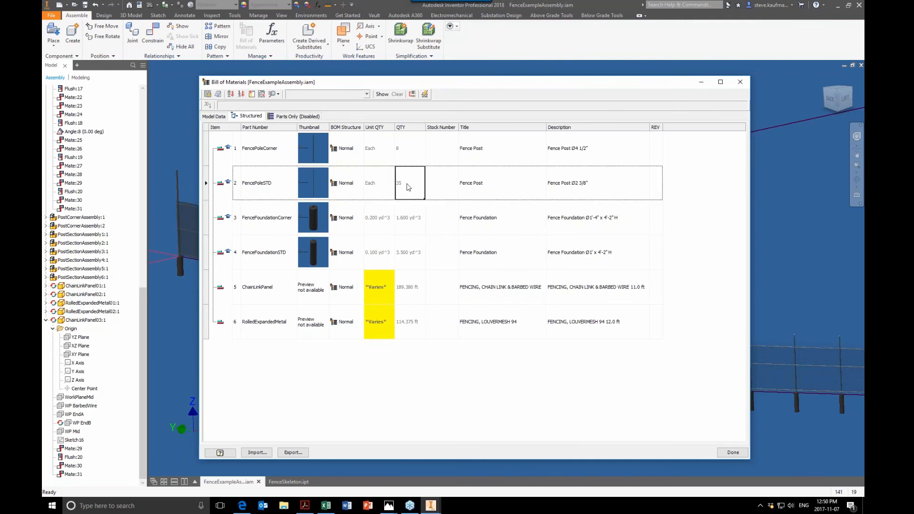
{"action": "left_click", "coordinate": [405, 161]}
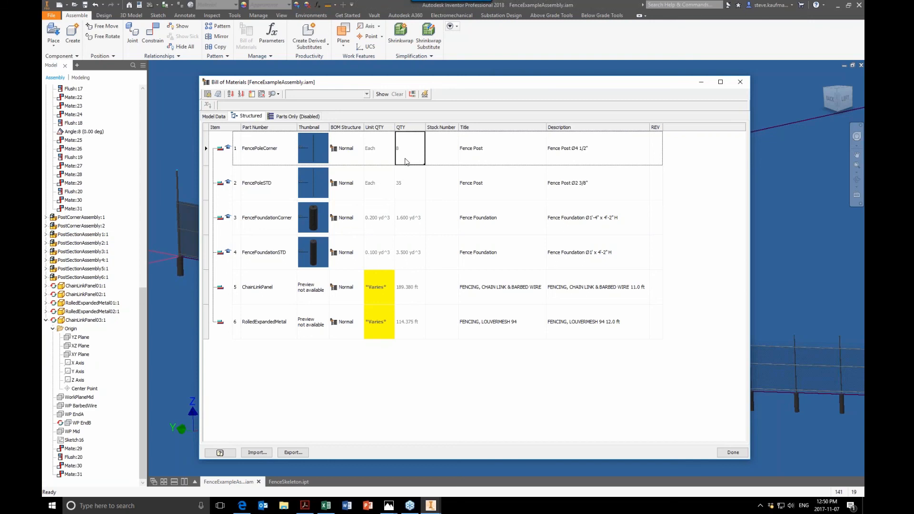
- Review the part numbers of the fence post, foundation and chain link panel items in the structured bill of materials
{"action": "left_click", "coordinate": [284, 157]}
{"action": "left_click", "coordinate": [278, 185]}
{"action": "left_click", "coordinate": [280, 220]}
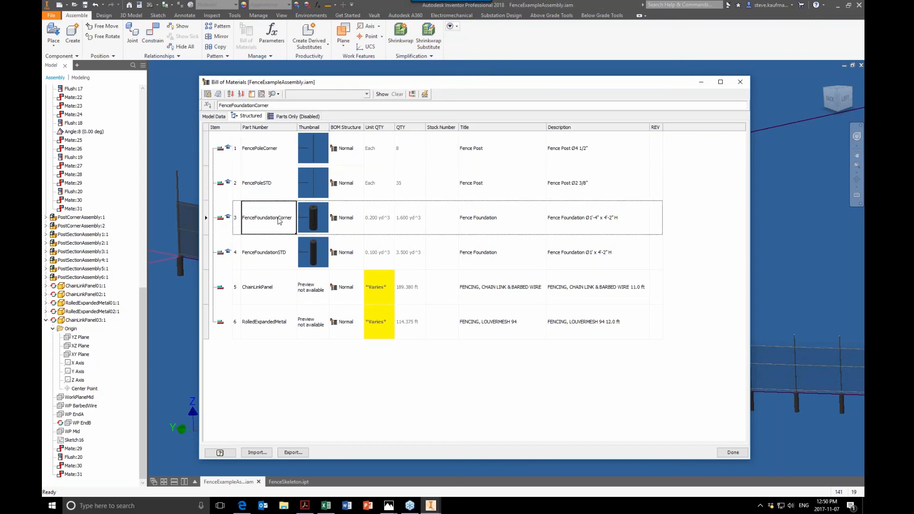
{"action": "left_click", "coordinate": [273, 255]}
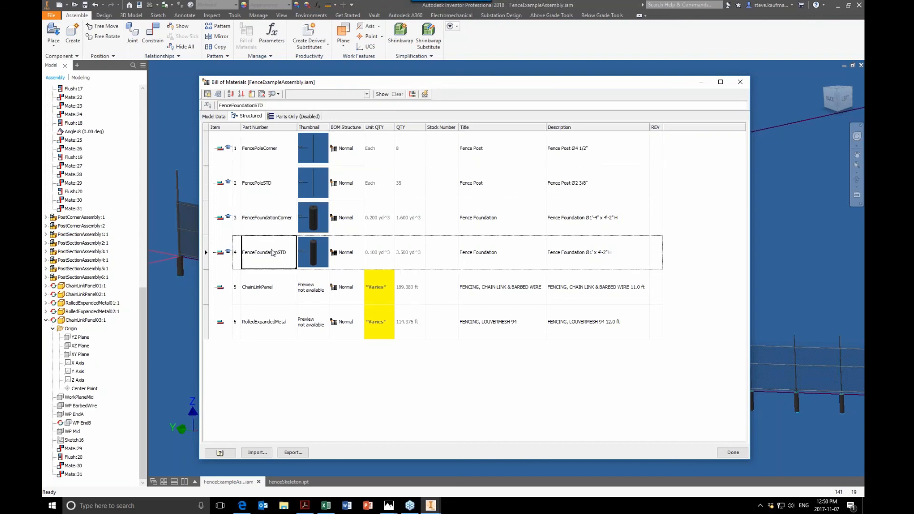
{"action": "left_click", "coordinate": [271, 302]}
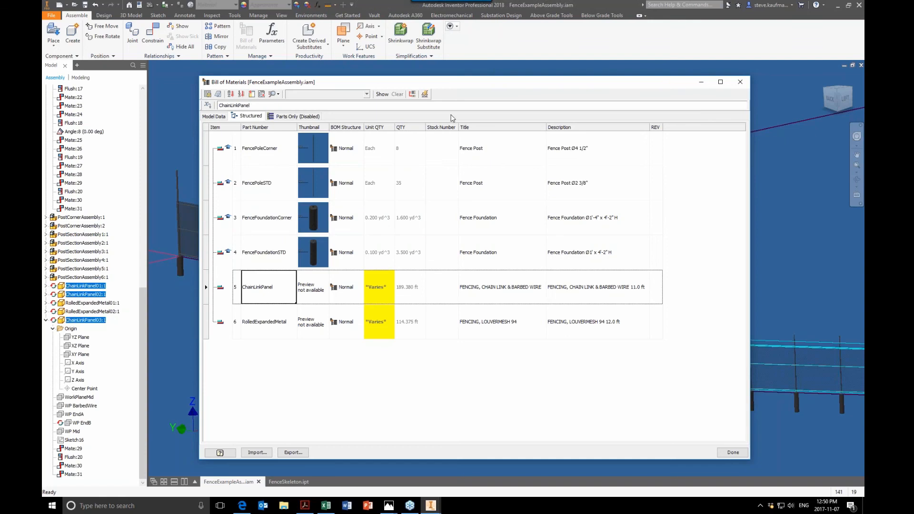
- Close the bill of materials and save the FenceExampleAssembly file
{"action": "left_click", "coordinate": [728, 452]}
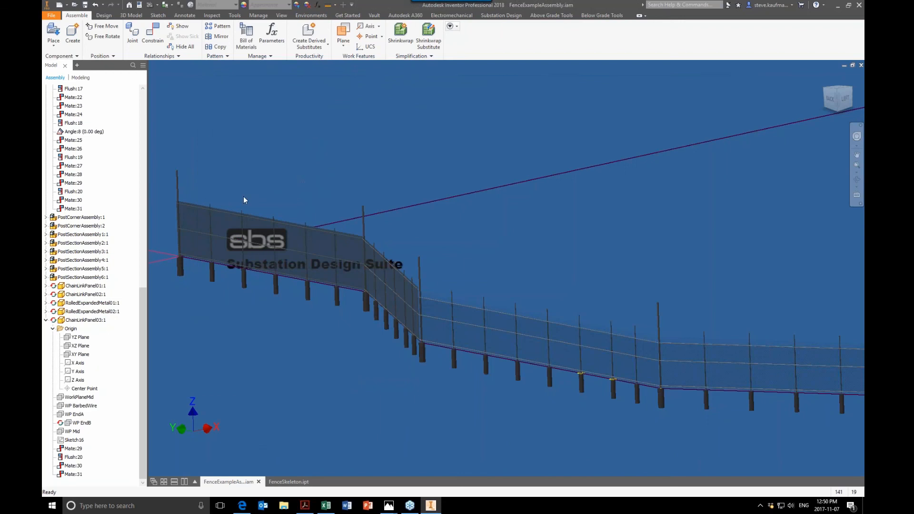
{"action": "left_click", "coordinate": [84, 6]}
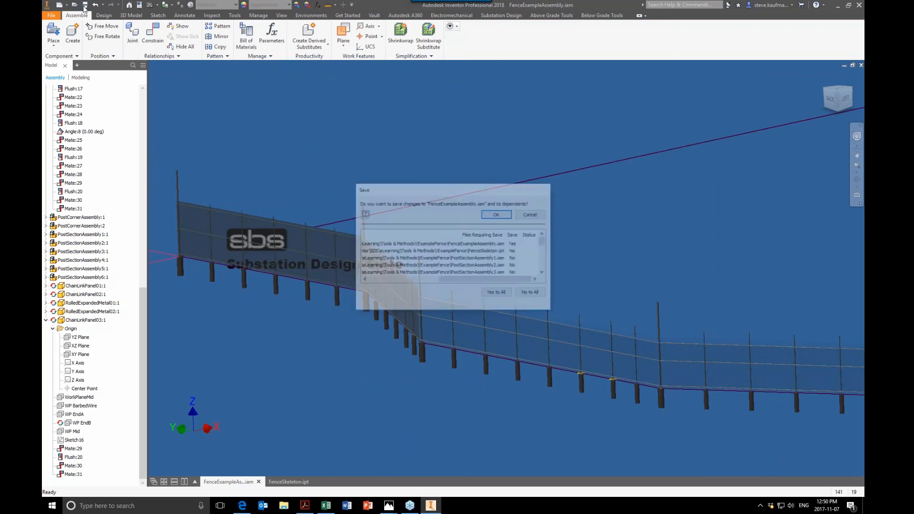
{"action": "left_click", "coordinate": [499, 214]}
{"action": "left_click", "coordinate": [491, 241]}
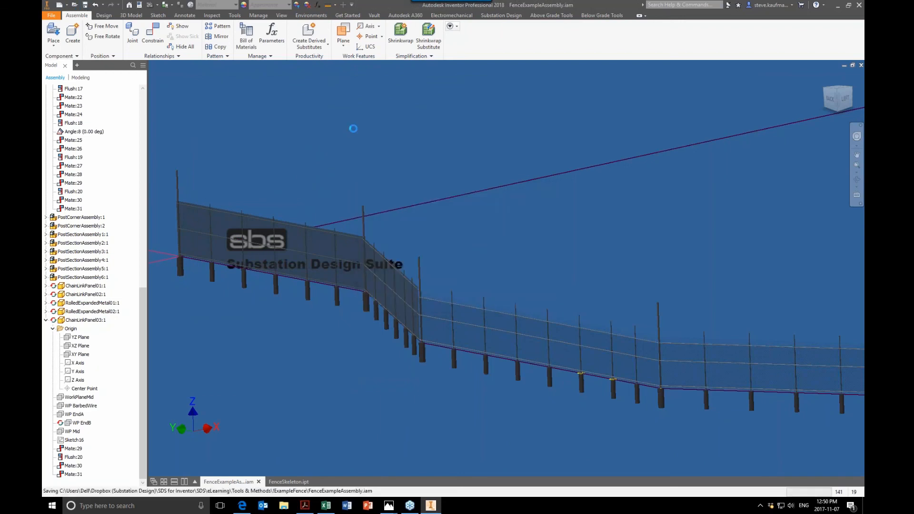
- Open the FenceExampleAssembly.dwg drawing and examine its parts list and the overall sheet
{"action": "left_click", "coordinate": [74, 5]}
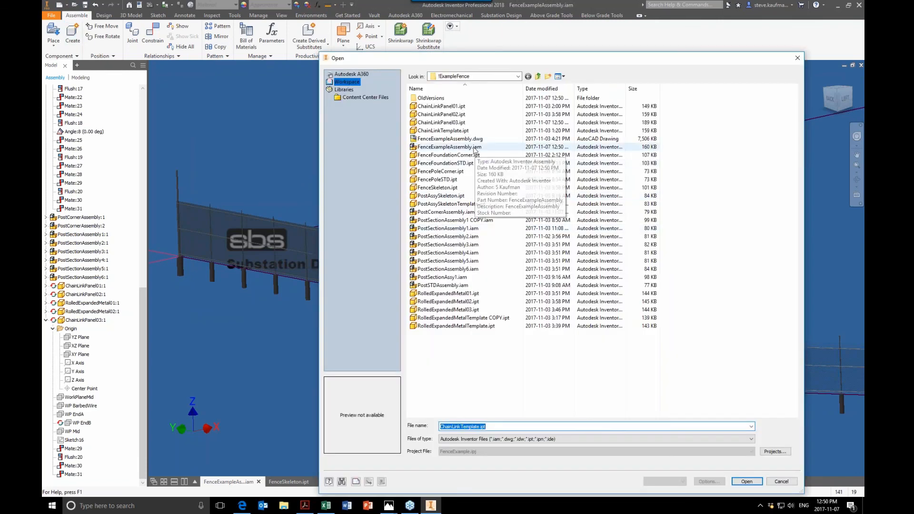
{"action": "left_click", "coordinate": [469, 139]}
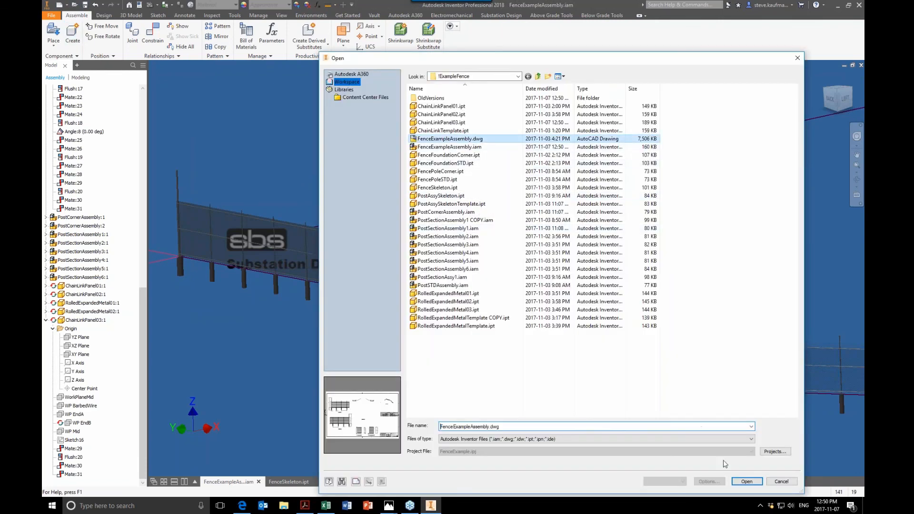
{"action": "left_click", "coordinate": [743, 482]}
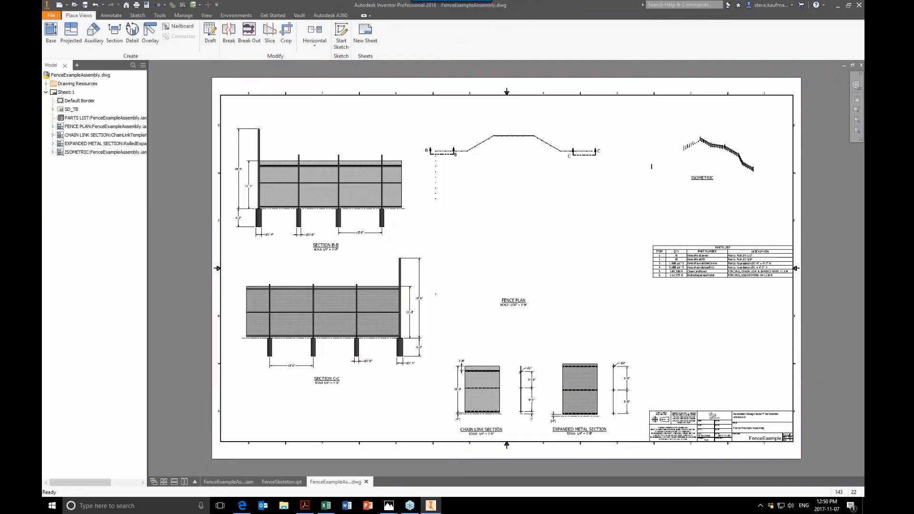
{"action": "left_click", "coordinate": [780, 276]}
{"action": "scroll", "coordinate": [778, 279], "scroll_direction": "up", "scroll_amount": 5}
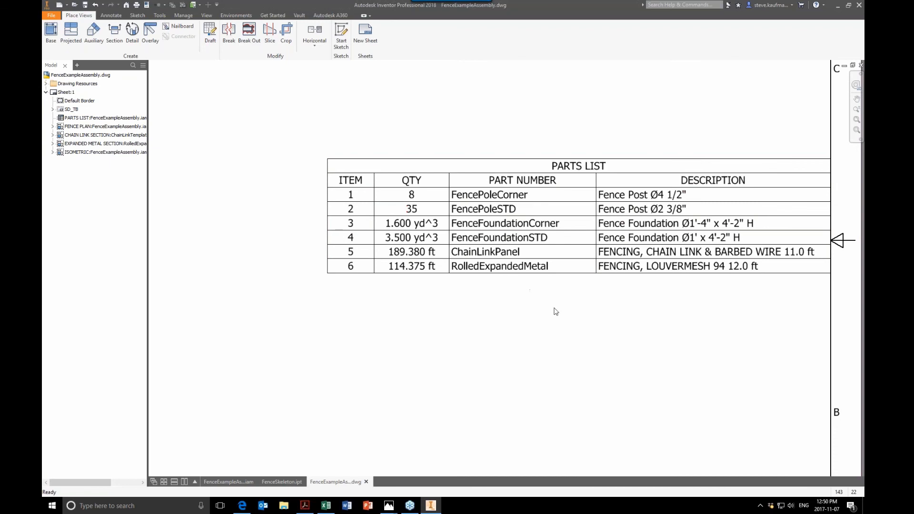
{"action": "scroll", "coordinate": [622, 351], "scroll_direction": "down", "scroll_amount": 5}
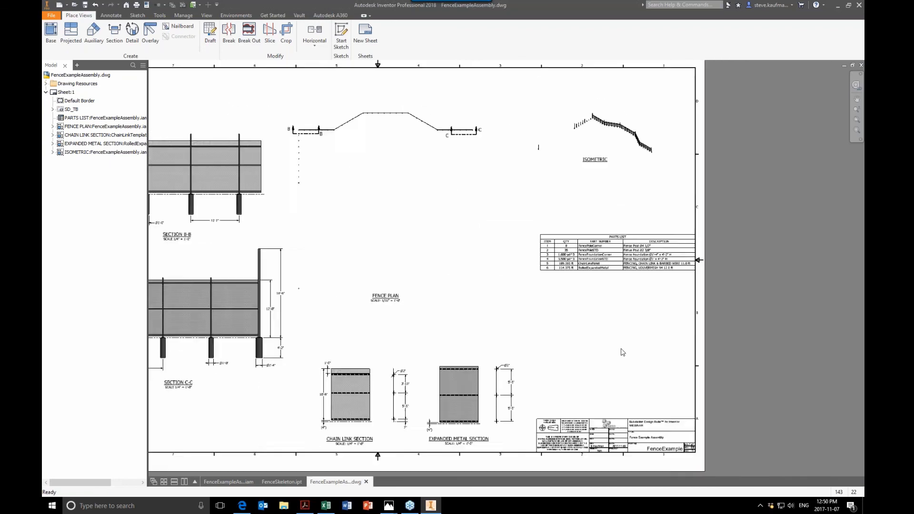
{"action": "scroll", "coordinate": [622, 352], "scroll_direction": "down", "scroll_amount": 3}
{"action": "scroll", "coordinate": [623, 352], "scroll_direction": "up", "scroll_amount": 1}
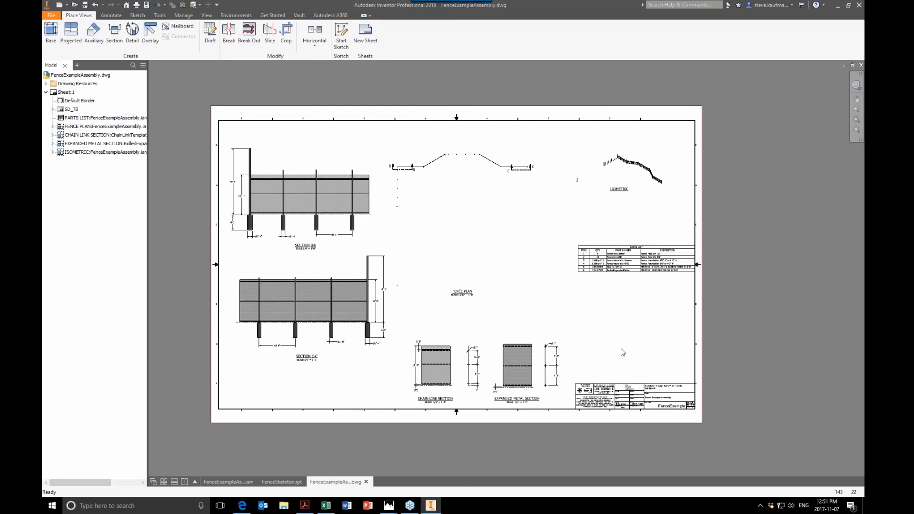
- Return to the fence assembly, open its PostCornerAssembly:1 component to view the corner post and foundation, and close it
{"action": "left_click", "coordinate": [233, 482]}
{"action": "scroll", "coordinate": [268, 412], "scroll_direction": "down", "scroll_amount": 4}
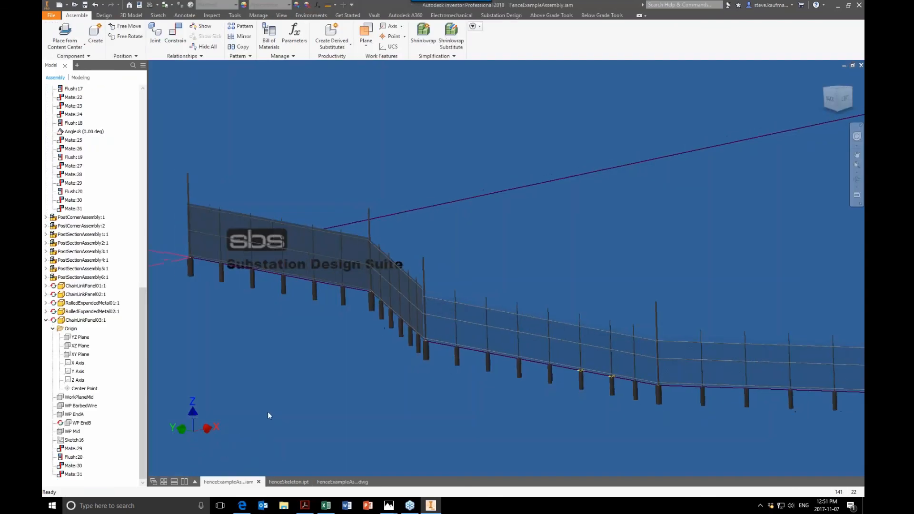
{"action": "middle_click_drag", "start_coordinate": [268, 412], "coordinate": [392, 407], "text": "shift"}
{"action": "left_click", "coordinate": [416, 331]}
{"action": "left_click", "coordinate": [90, 218]}
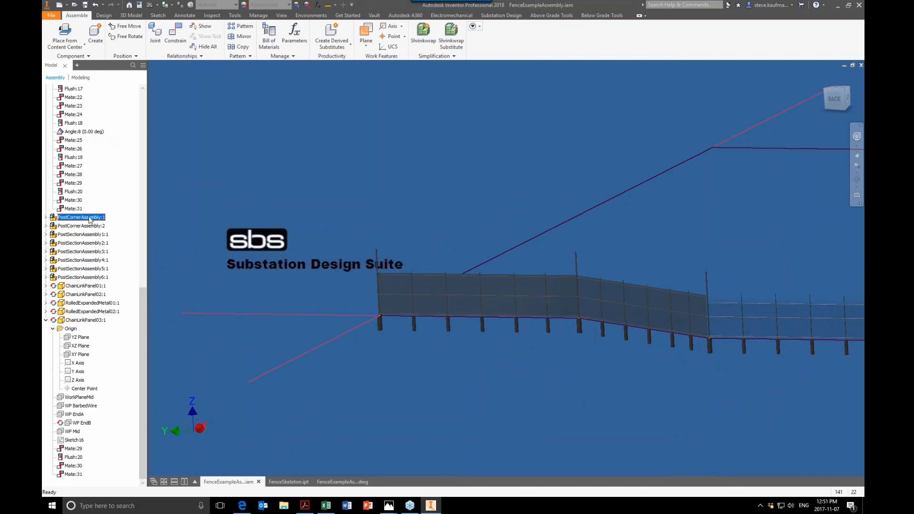
{"action": "right_click", "coordinate": [89, 218]}
{"action": "left_click", "coordinate": [98, 212]}
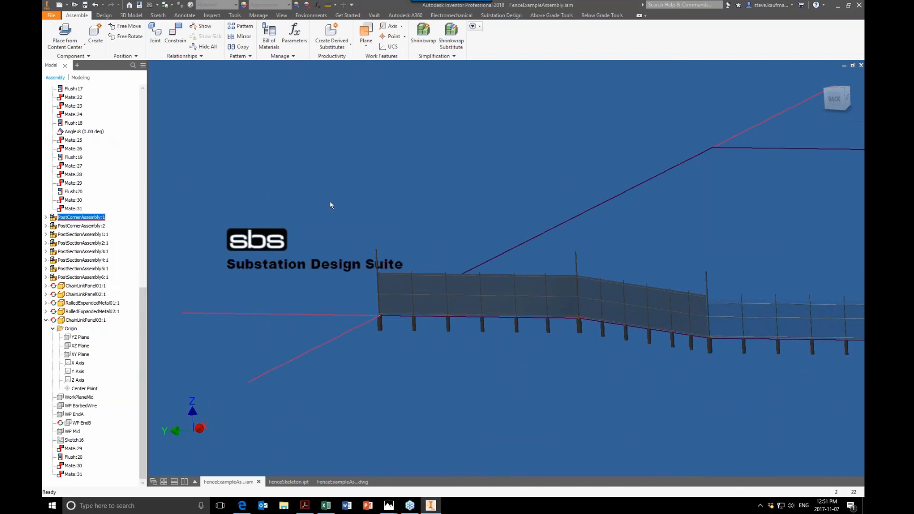
{"action": "left_click", "coordinate": [861, 65]}
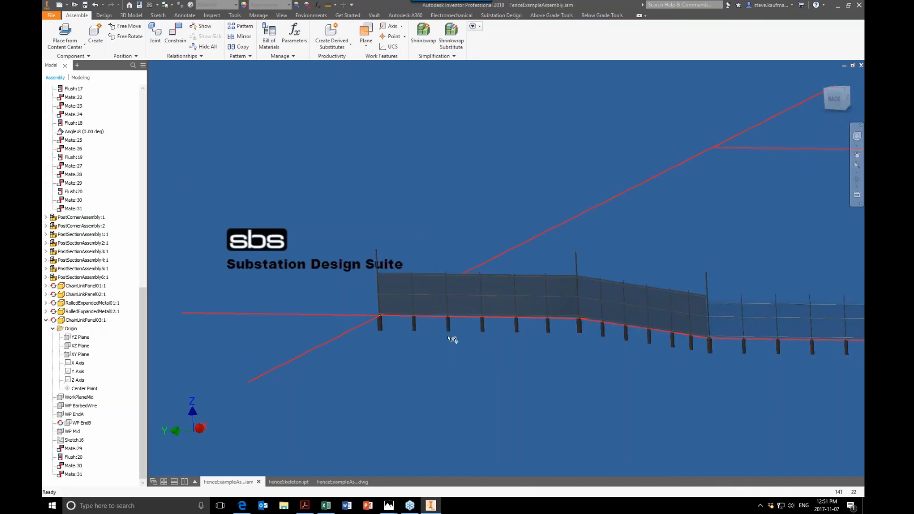
- Open PostSectionAssembly4 from the fence assembly, inspect its SpacingOAL and PostLast user parameters without changing them, and close it
{"action": "middle_click_drag", "start_coordinate": [452, 338], "coordinate": [477, 351], "text": "shift"}
{"action": "middle_click_drag", "start_coordinate": [352, 400], "coordinate": [326, 341], "text": "shift"}
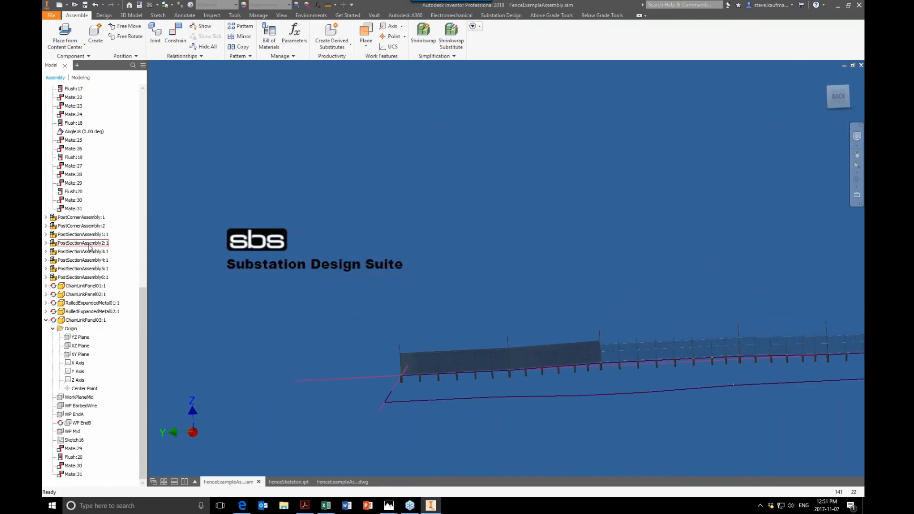
{"action": "right_click", "coordinate": [93, 260]}
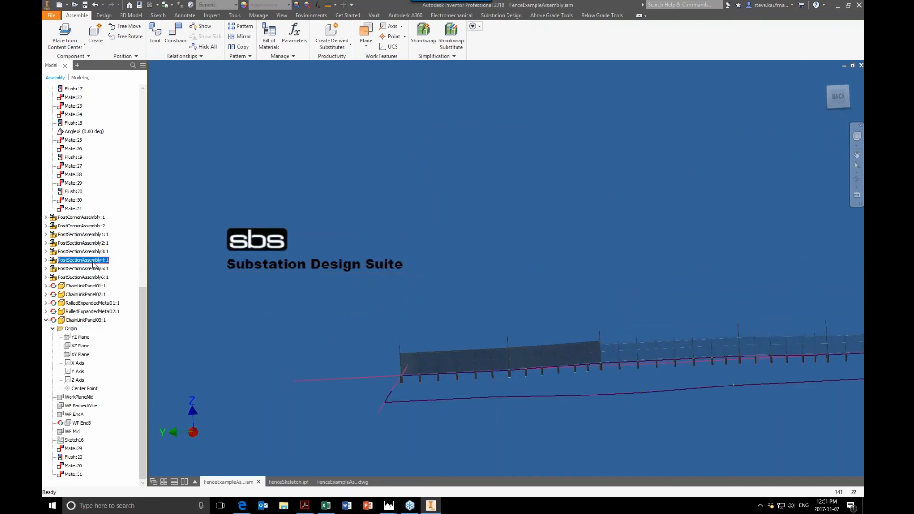
{"action": "left_click", "coordinate": [113, 208]}
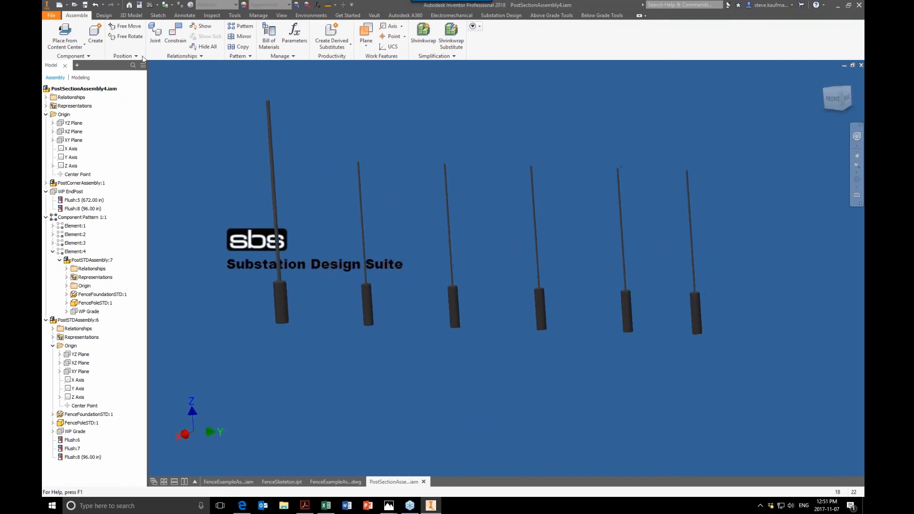
{"action": "left_click", "coordinate": [317, 5]}
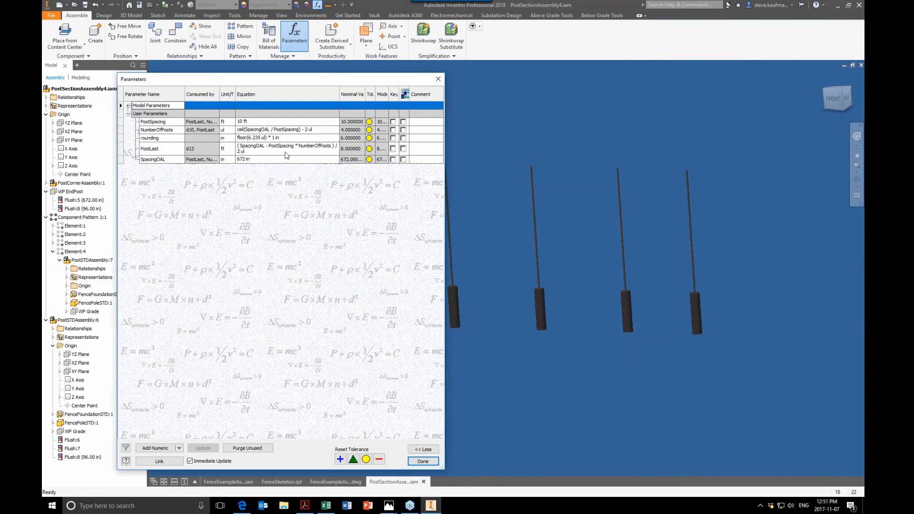
{"action": "left_click", "coordinate": [166, 150]}
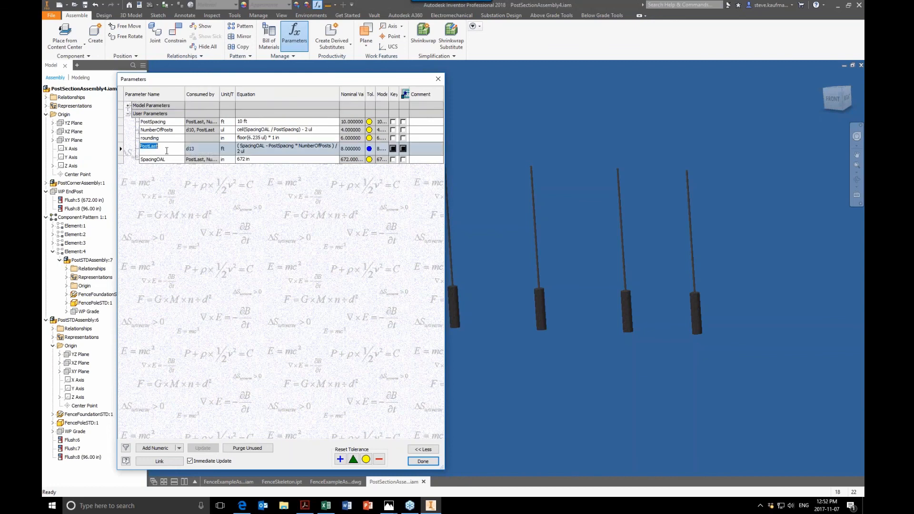
{"action": "left_click", "coordinate": [254, 160]}
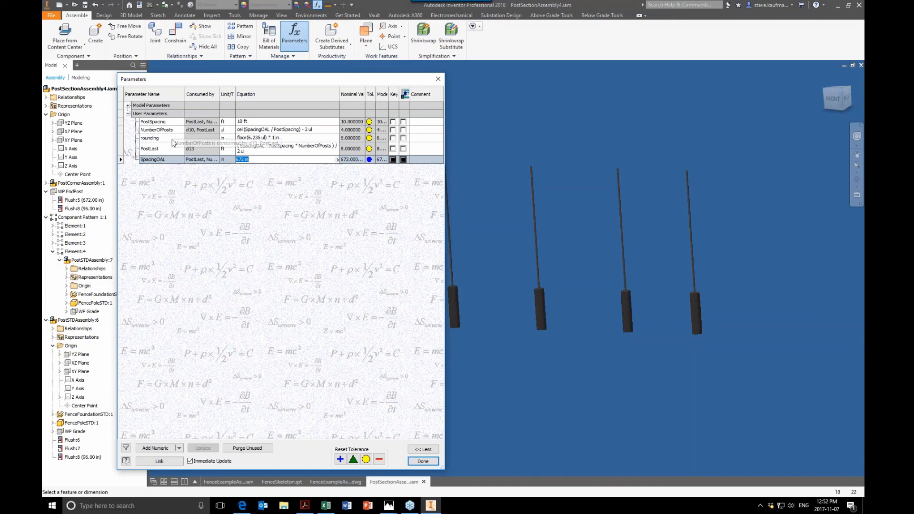
{"action": "left_click", "coordinate": [208, 151]}
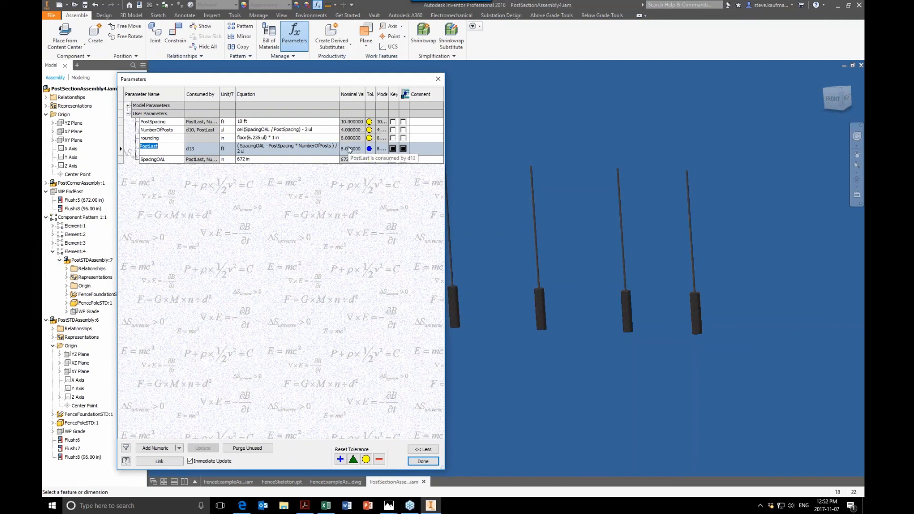
{"action": "left_click", "coordinate": [438, 79]}
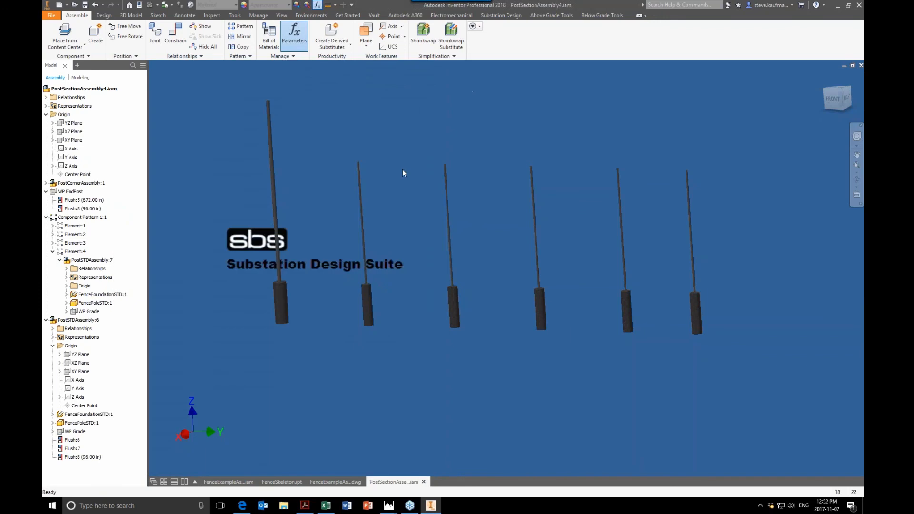
{"action": "left_click", "coordinate": [860, 65]}
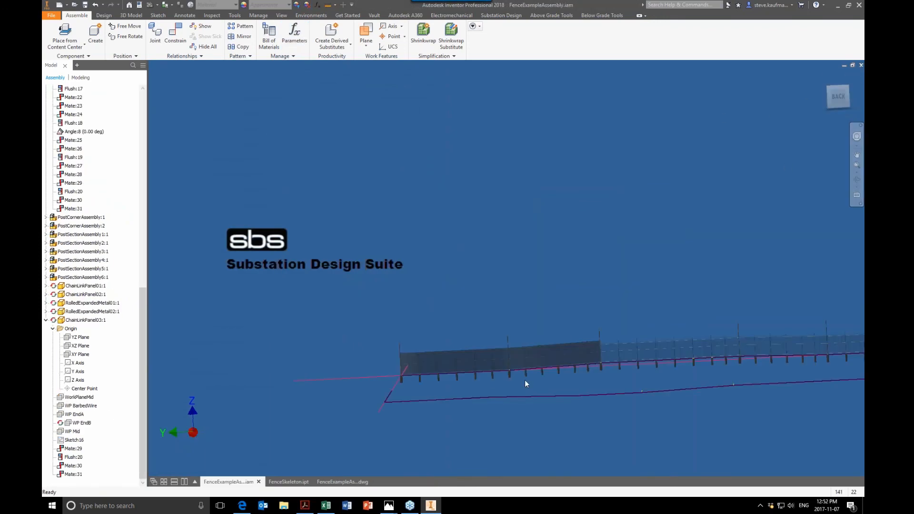
- Measure the distance between Work Axis3 and Work Axis4 of FenceSkeleton in the fence assembly
{"action": "scroll", "coordinate": [526, 374], "scroll_direction": "up", "scroll_amount": 5}
{"action": "middle_click_drag", "start_coordinate": [526, 374], "coordinate": [526, 374], "text": "shift"}
{"action": "left_click_drag", "start_coordinate": [142, 305], "coordinate": [141, 125]}
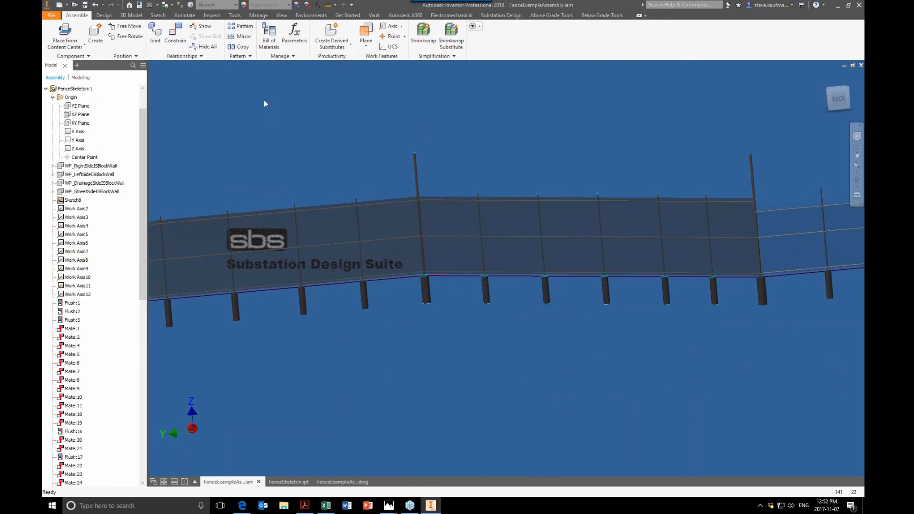
{"action": "key", "text": "m"}
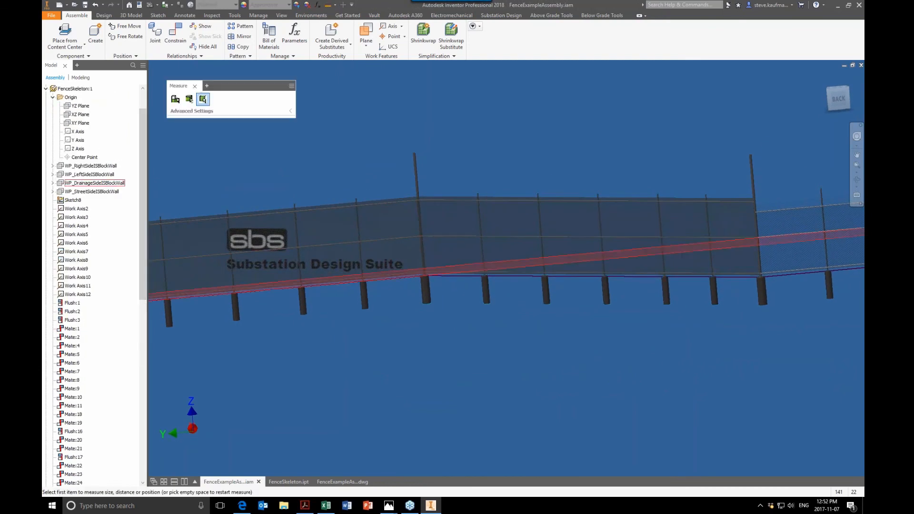
{"action": "left_click", "coordinate": [76, 217]}
{"action": "left_click", "coordinate": [76, 226]}
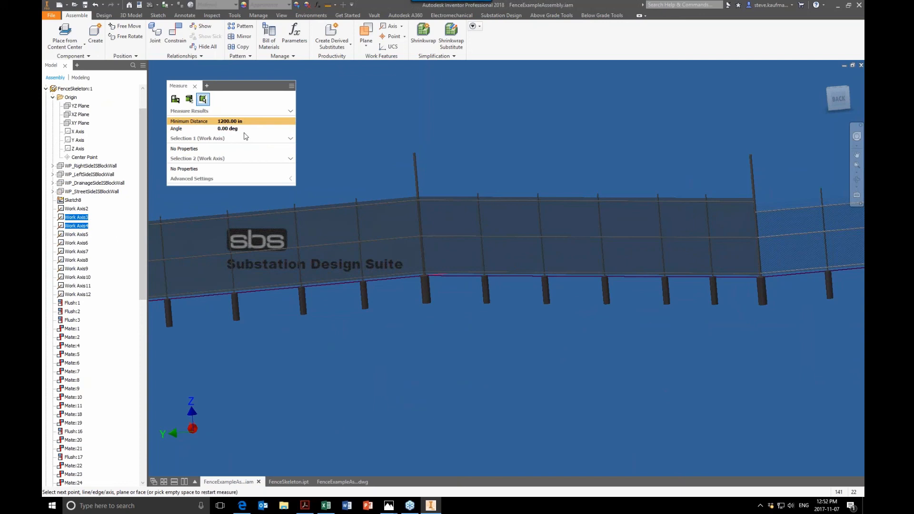
{"action": "left_click", "coordinate": [461, 421]}
{"action": "scroll", "coordinate": [461, 422], "scroll_direction": "down", "scroll_amount": 4}
{"action": "scroll", "coordinate": [461, 421], "scroll_direction": "down", "scroll_amount": 4}
{"action": "scroll", "coordinate": [464, 425], "scroll_direction": "down", "scroll_amount": 2}
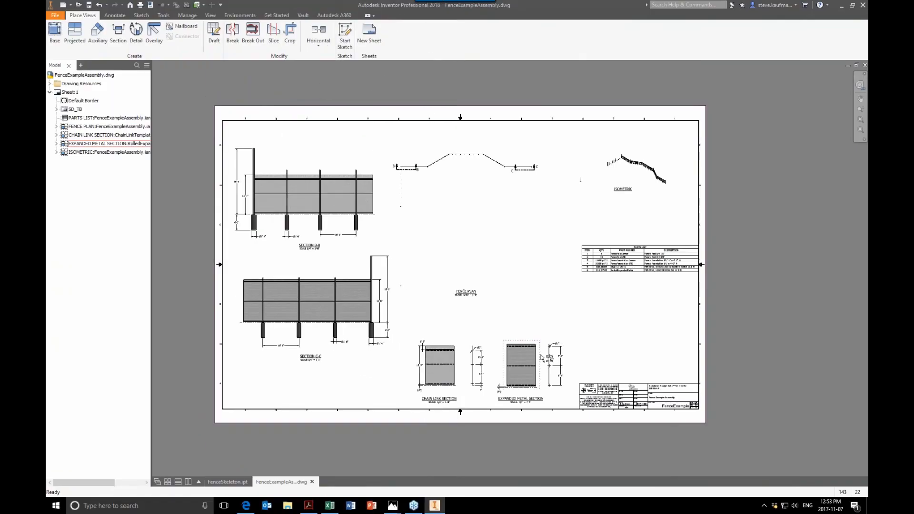